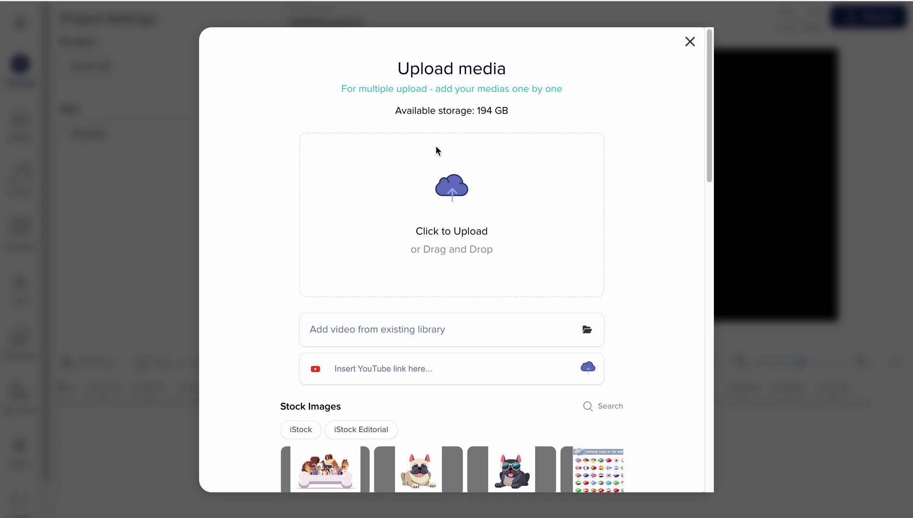
Upload Intro.mp4 from the Intro Video folder as the first clip and play it through
{"action": "left_click", "coordinate": [447, 192]}
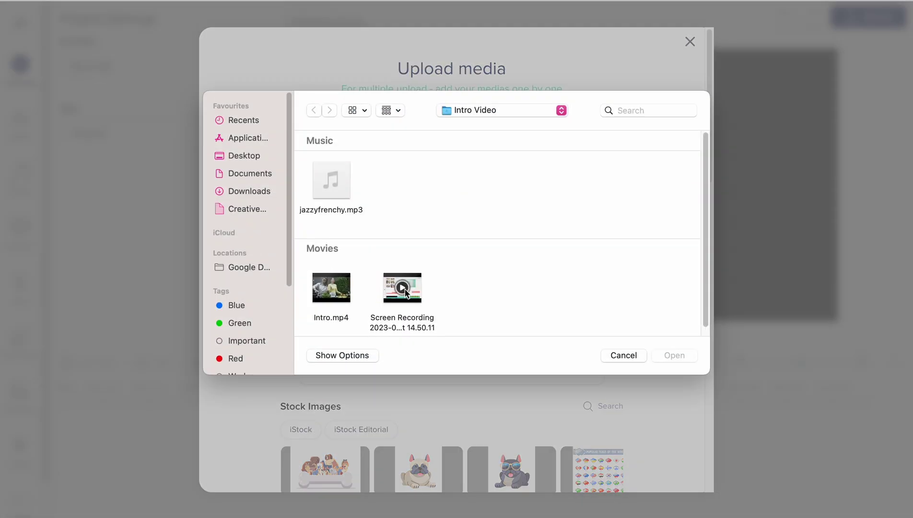
{"action": "double_click", "coordinate": [328, 316]}
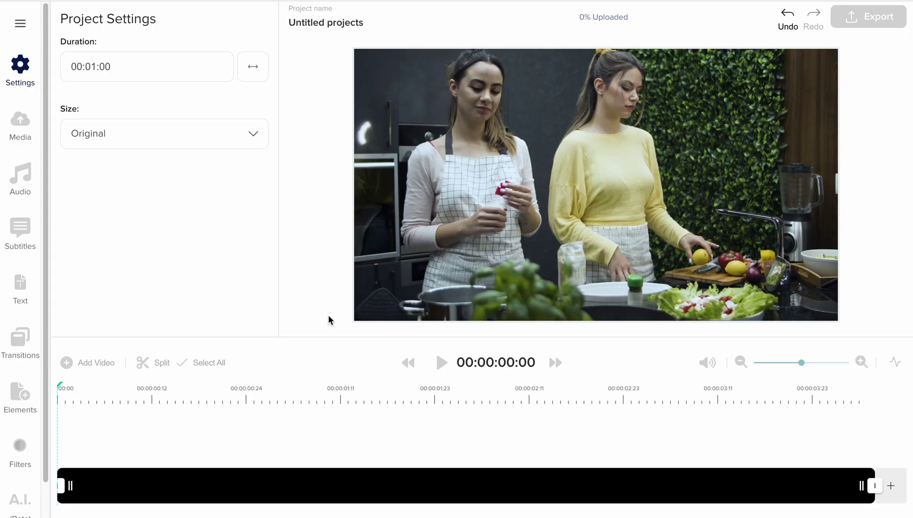
{"action": "left_click", "coordinate": [451, 366]}
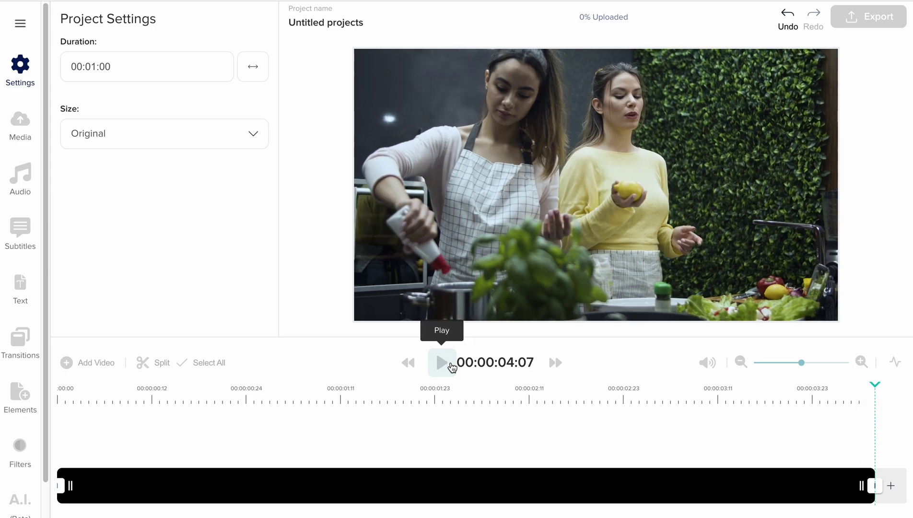
Search the stock videos for "intro" and add the 6-second crumpled white paper on green clip to the timeline
{"action": "left_click", "coordinate": [21, 140]}
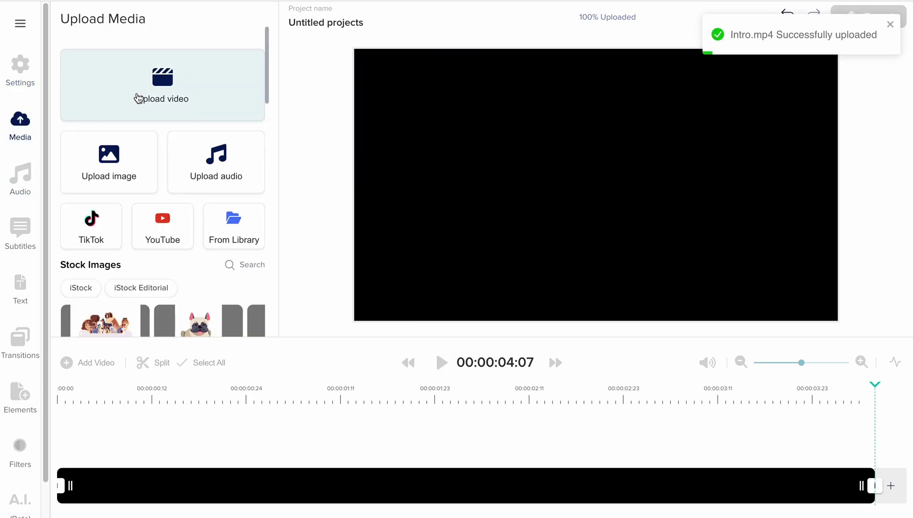
{"action": "scroll", "coordinate": [138, 192], "scroll_direction": "down", "scroll_amount": 3}
{"action": "left_click", "coordinate": [236, 215]}
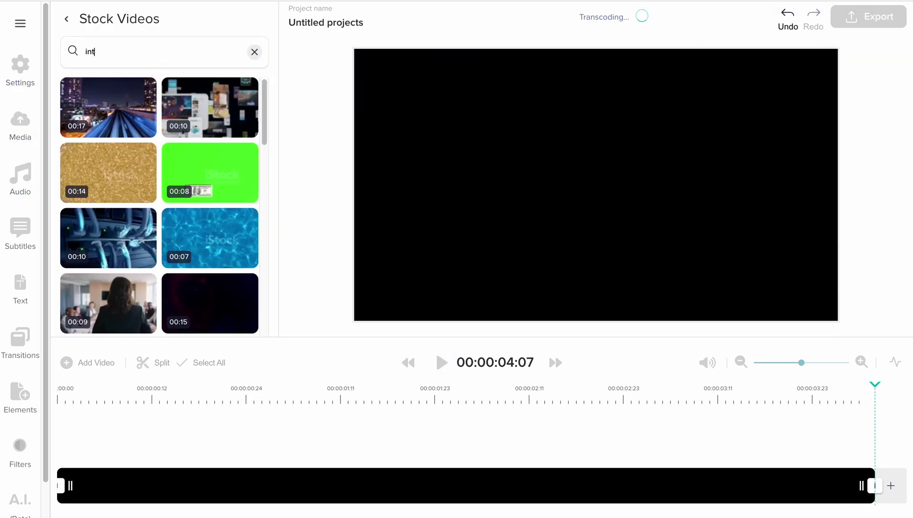
{"action": "scroll", "coordinate": [204, 220], "scroll_direction": "down", "scroll_amount": 10}
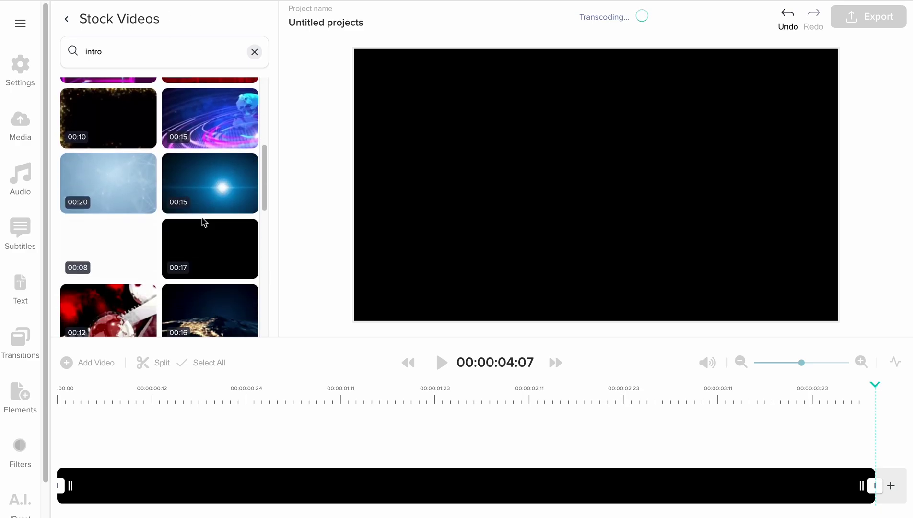
{"action": "scroll", "coordinate": [144, 259], "scroll_direction": "down", "scroll_amount": 5}
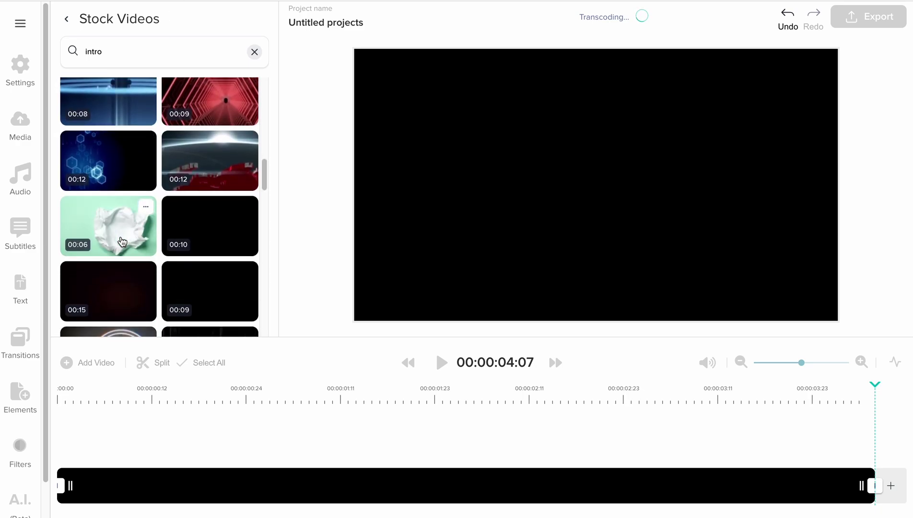
{"action": "left_click", "coordinate": [121, 240]}
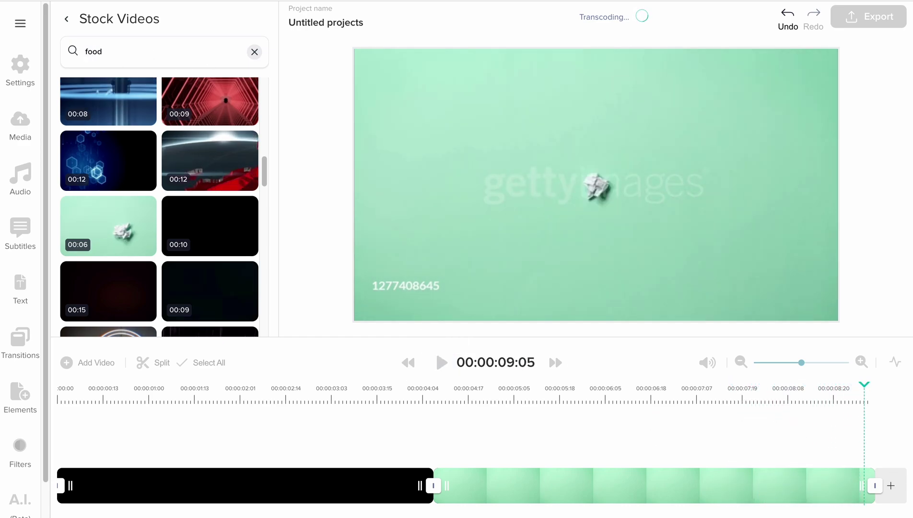
Search the stock videos for "food", add the 14-second fruit and vegetables clip, and trim its end on the timeline
{"action": "scroll", "coordinate": [235, 117], "scroll_direction": "down", "scroll_amount": 4}
{"action": "scroll", "coordinate": [235, 116], "scroll_direction": "down", "scroll_amount": 5}
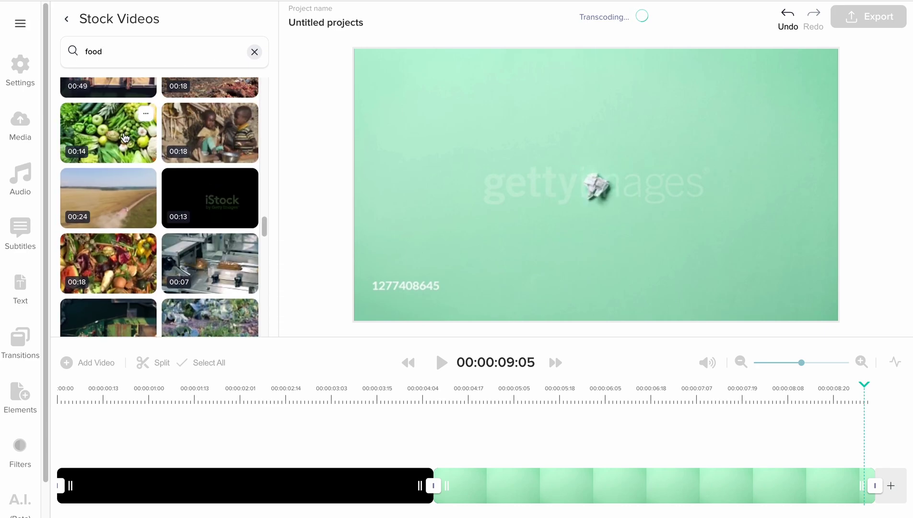
{"action": "left_click", "coordinate": [125, 137]}
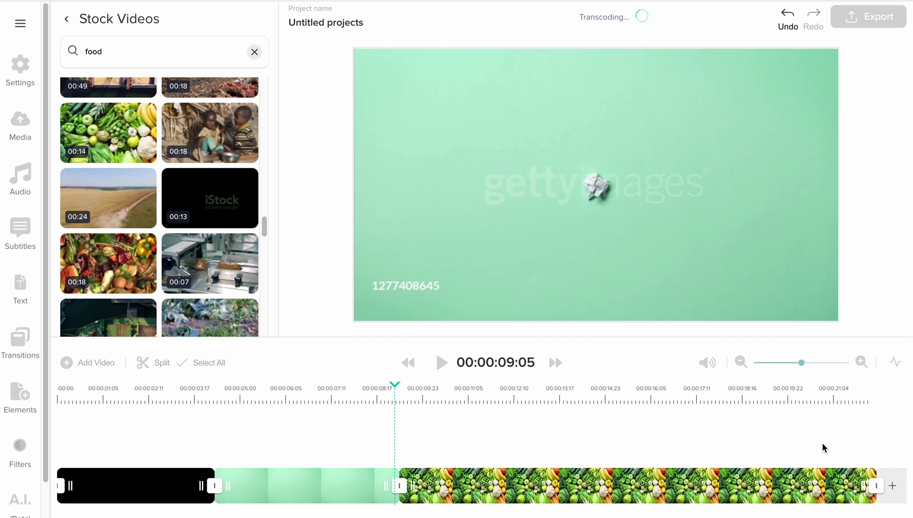
{"action": "left_click_drag", "start_coordinate": [876, 485], "coordinate": [588, 475]}
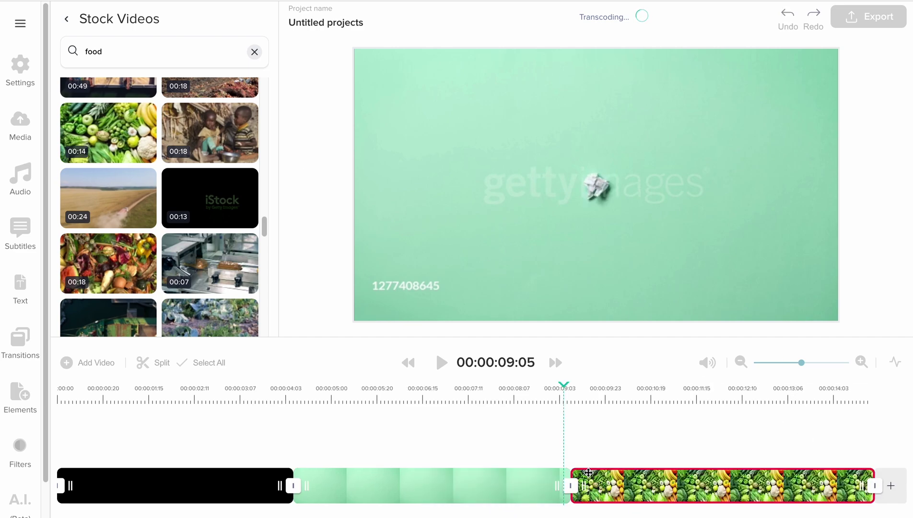
Play the assembled timeline from the start, then place the playhead at 00:00:05:24 where the paper lies flat
{"action": "left_click", "coordinate": [188, 396]}
{"action": "left_click", "coordinate": [408, 362]}
{"action": "left_click", "coordinate": [441, 362]}
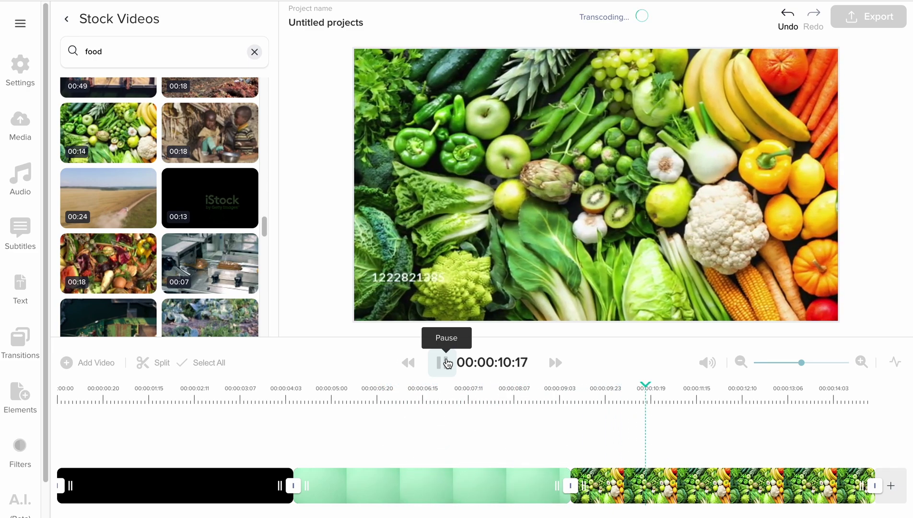
{"action": "left_click", "coordinate": [446, 363]}
{"action": "left_click", "coordinate": [393, 397]}
{"action": "mouse_move", "coordinate": [393, 397]}
{"action": "left_mouse_down"}
{"action": "mouse_move", "coordinate": [366, 397]}
{"action": "mouse_move", "coordinate": [393, 397]}
{"action": "mouse_move", "coordinate": [386, 397]}
{"action": "left_mouse_up"}
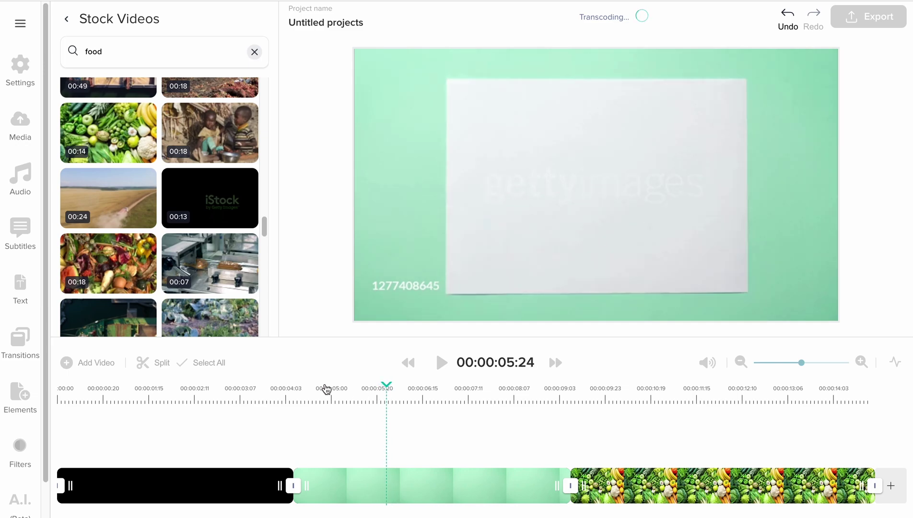
Add a regular text at the playhead reading "Cooking with"
{"action": "left_click", "coordinate": [20, 288]}
{"action": "left_click", "coordinate": [186, 99]}
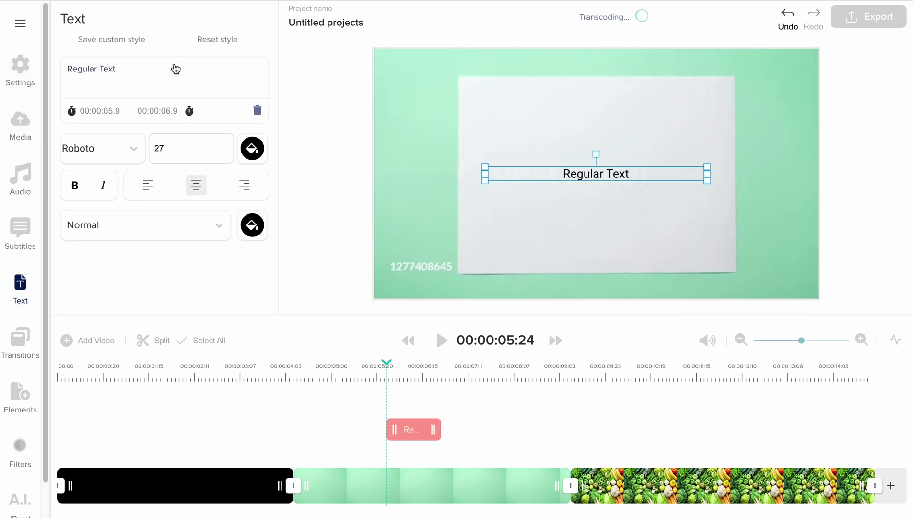
{"action": "triple_click", "coordinate": [176, 68]}
{"action": "type", "text": "Cooking with"}
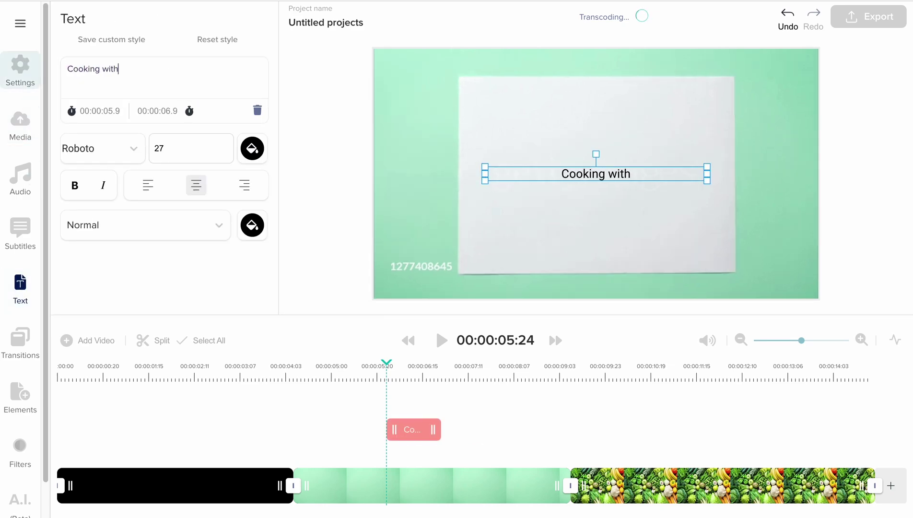
Try the Homemade Apple font on the "Cooking with" text
{"action": "left_click", "coordinate": [97, 148]}
{"action": "scroll", "coordinate": [98, 188], "scroll_direction": "down", "scroll_amount": 5}
{"action": "scroll", "coordinate": [98, 189], "scroll_direction": "down", "scroll_amount": 10}
{"action": "scroll", "coordinate": [98, 190], "scroll_direction": "down", "scroll_amount": 10}
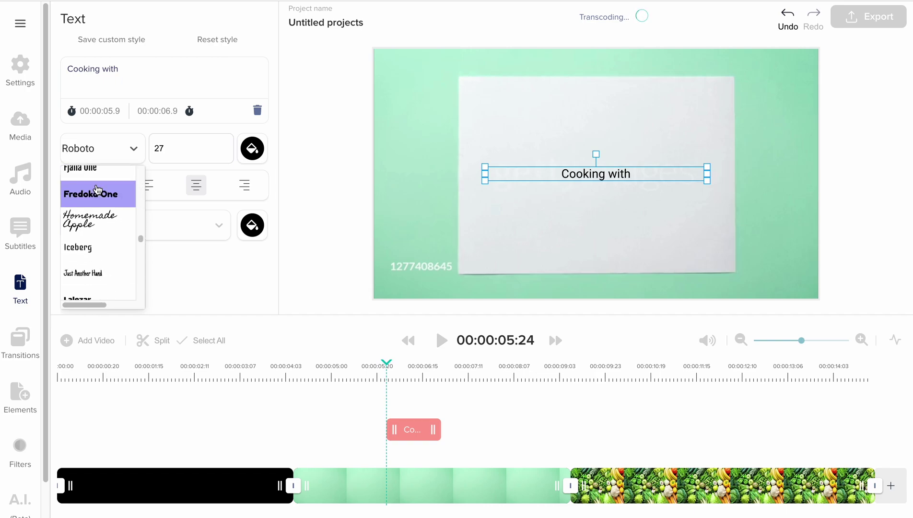
{"action": "left_click", "coordinate": [95, 223]}
Set the font of the "Cooking with" text to Oleo Script
{"action": "left_click", "coordinate": [109, 145]}
{"action": "scroll", "coordinate": [96, 271], "scroll_direction": "down", "scroll_amount": 10}
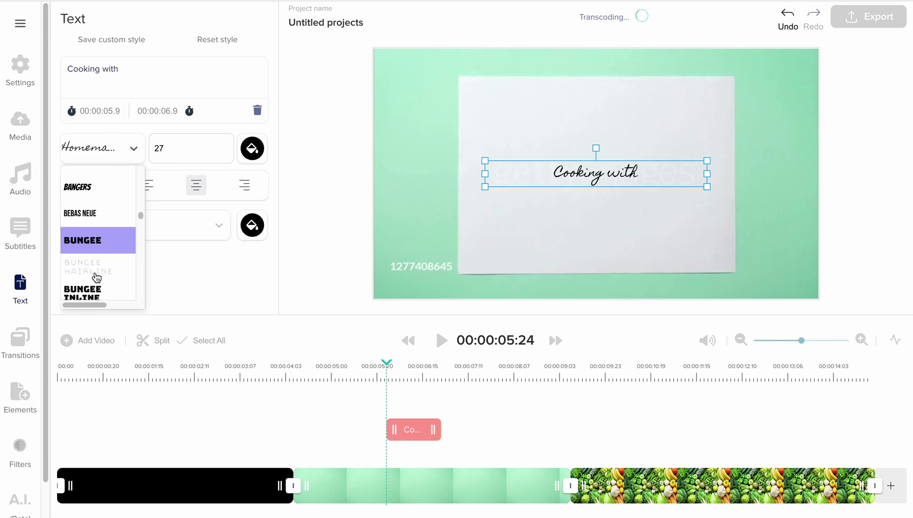
{"action": "scroll", "coordinate": [96, 277], "scroll_direction": "down", "scroll_amount": 10}
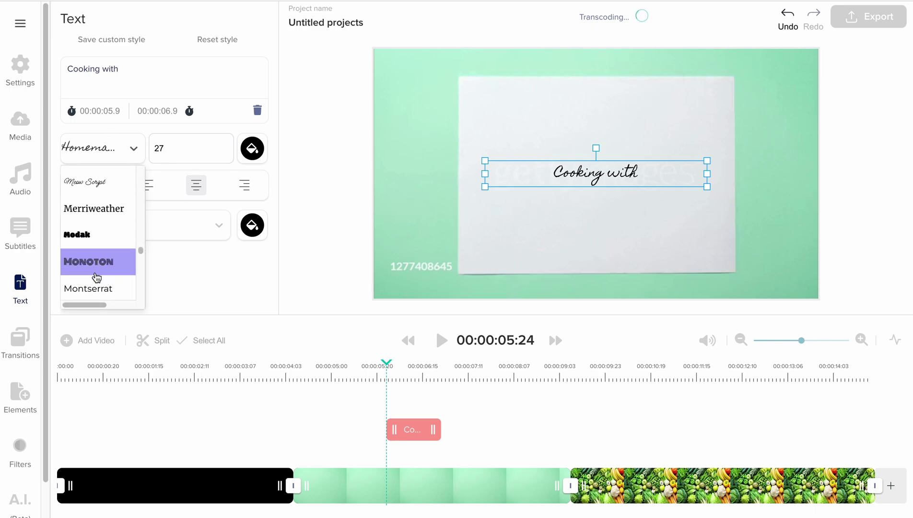
{"action": "left_click", "coordinate": [82, 217]}
Move the "Cooking with" text to the upper part of the paper, keeping it horizontally centred
{"action": "left_click_drag", "start_coordinate": [576, 181], "coordinate": [581, 140]}
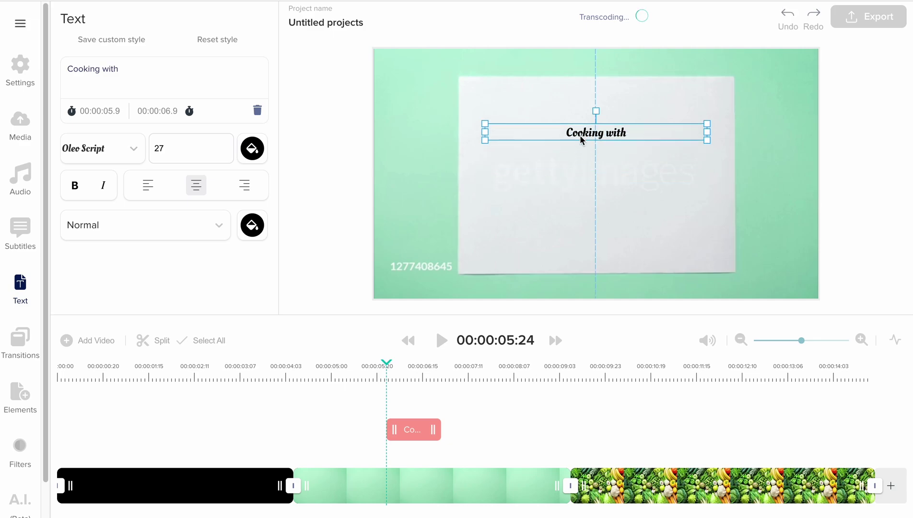
{"action": "left_click_drag", "start_coordinate": [588, 173], "coordinate": [589, 133]}
{"action": "key", "text": "ctrl+z"}
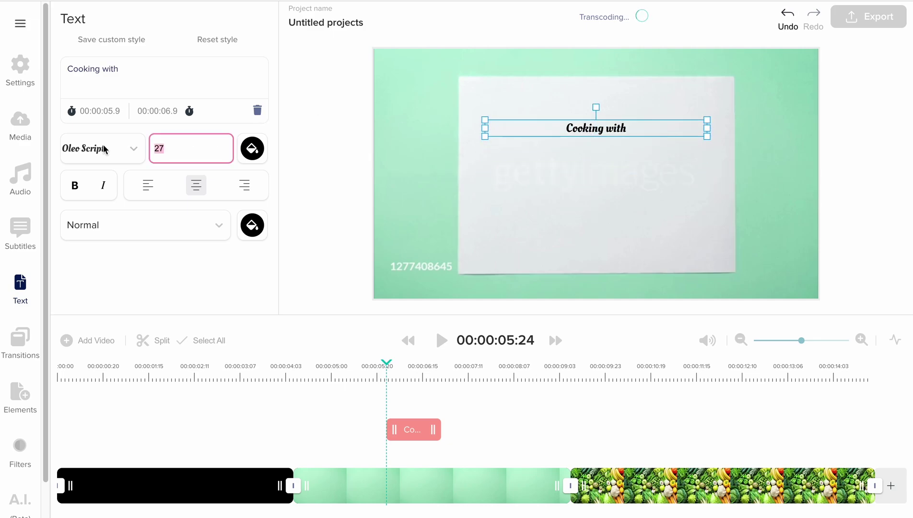
Set the "Cooking with" text size to 50 and its colour to grey #6b6b6b
{"action": "type", "text": "50"}
{"action": "left_click", "coordinate": [260, 153]}
{"action": "left_click", "coordinate": [103, 178]}
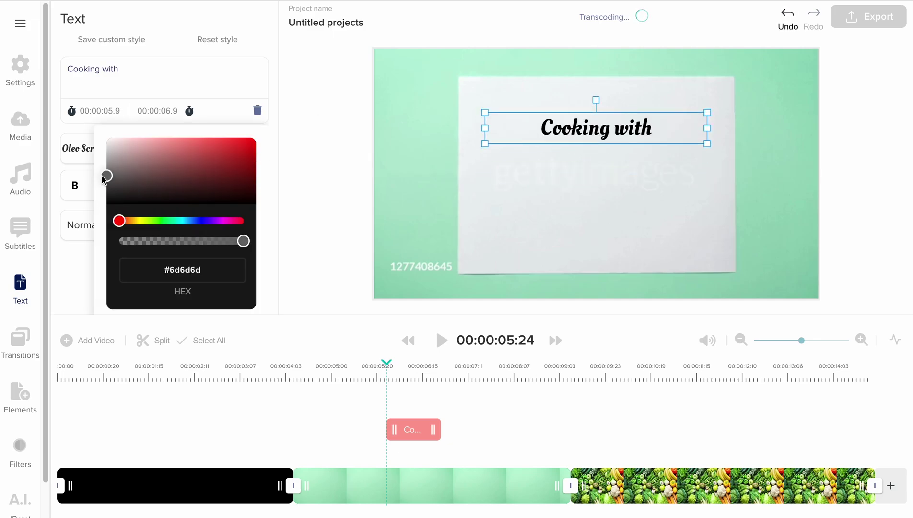
{"action": "left_click_drag", "start_coordinate": [105, 169], "coordinate": [107, 176]}
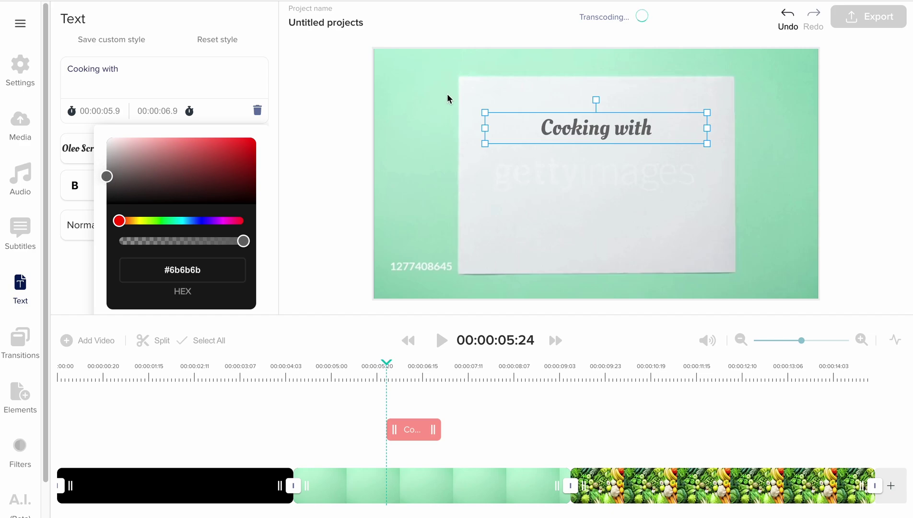
Tilt the "Cooking with" text slightly clockwise to match the paper and extend its duration on the timeline
{"action": "left_click", "coordinate": [597, 99]}
{"action": "left_click_drag", "start_coordinate": [595, 99], "coordinate": [596, 100]}
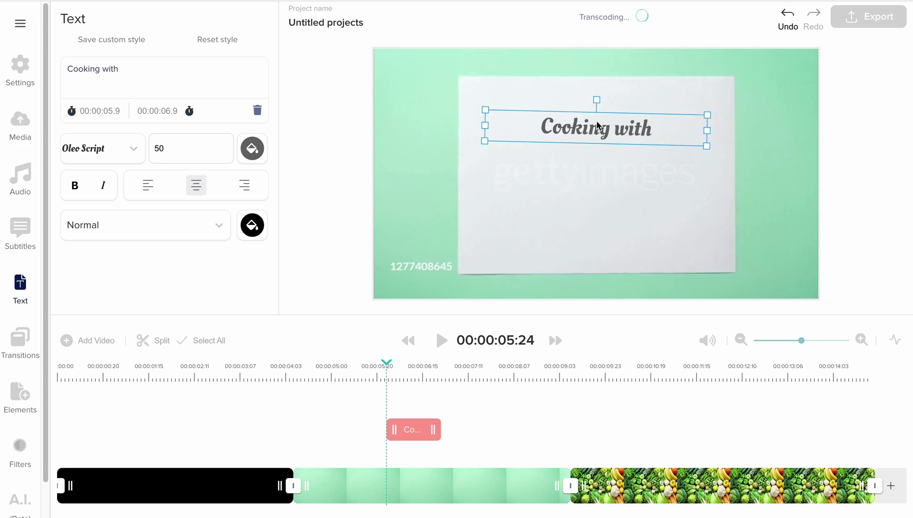
{"action": "left_click_drag", "start_coordinate": [432, 429], "coordinate": [543, 435]}
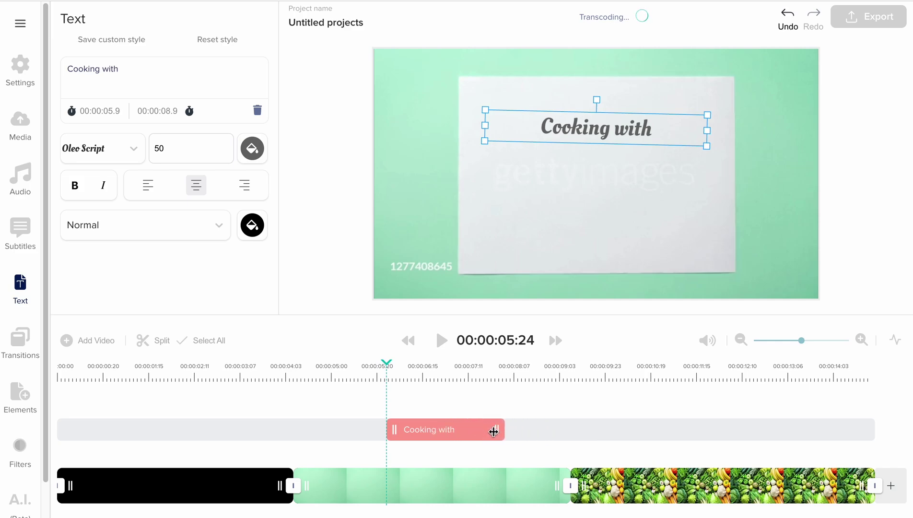
Add a second regular text containing the two hosts' names and set its font to Bad Script
{"action": "left_click", "coordinate": [20, 286]}
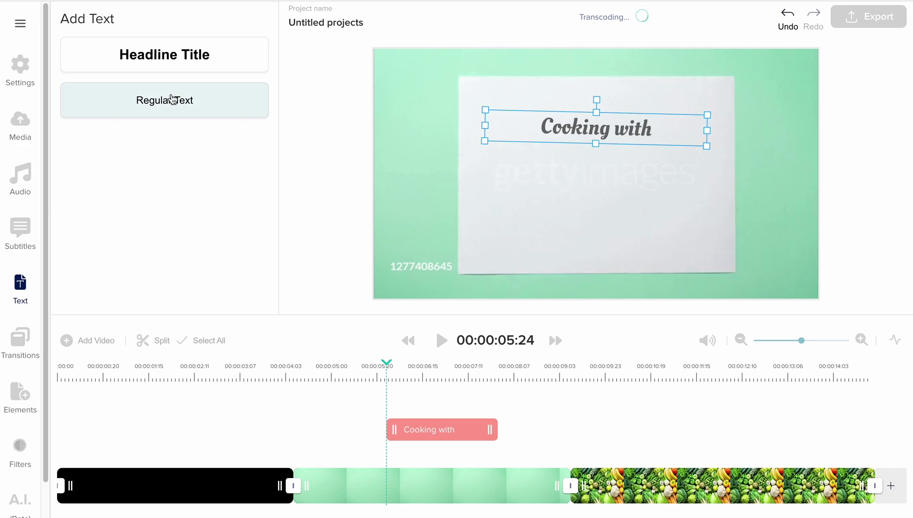
{"action": "left_click", "coordinate": [127, 96]}
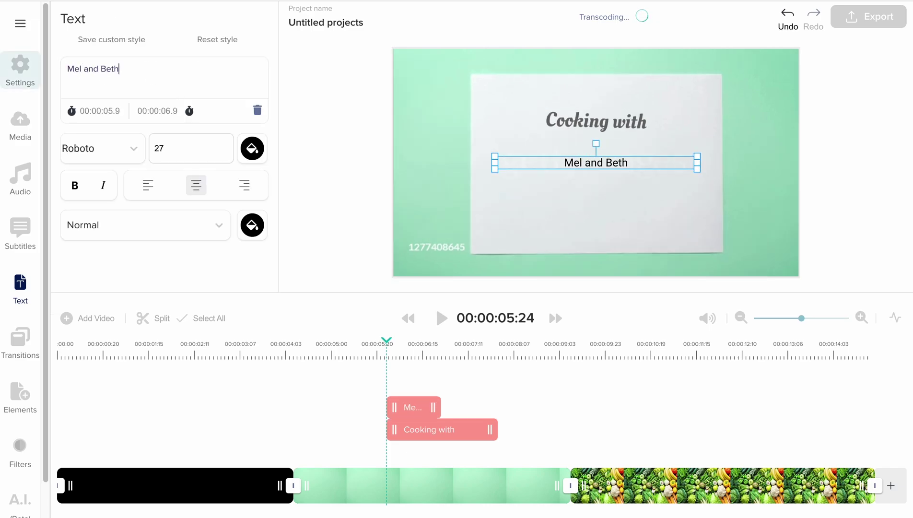
{"action": "left_click", "coordinate": [123, 152]}
{"action": "scroll", "coordinate": [122, 211], "scroll_direction": "up", "scroll_amount": 5}
{"action": "scroll", "coordinate": [124, 216], "scroll_direction": "down", "scroll_amount": 3}
{"action": "left_click", "coordinate": [115, 193]}
Make the hosts' names text bold with a size of 50
{"action": "key", "text": "BackSpace"}
{"action": "key", "text": "BackSpace"}
{"action": "type", "text": "60"}
Colour the hosts' names text green #00a861
{"action": "left_click", "coordinate": [252, 149]}
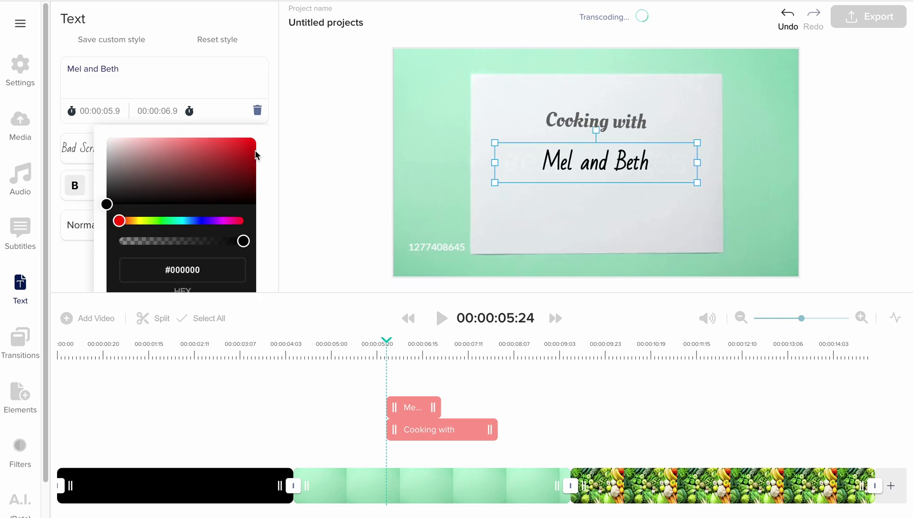
{"action": "left_click", "coordinate": [147, 220]}
{"action": "left_click_drag", "start_coordinate": [161, 184], "coordinate": [287, 100]}
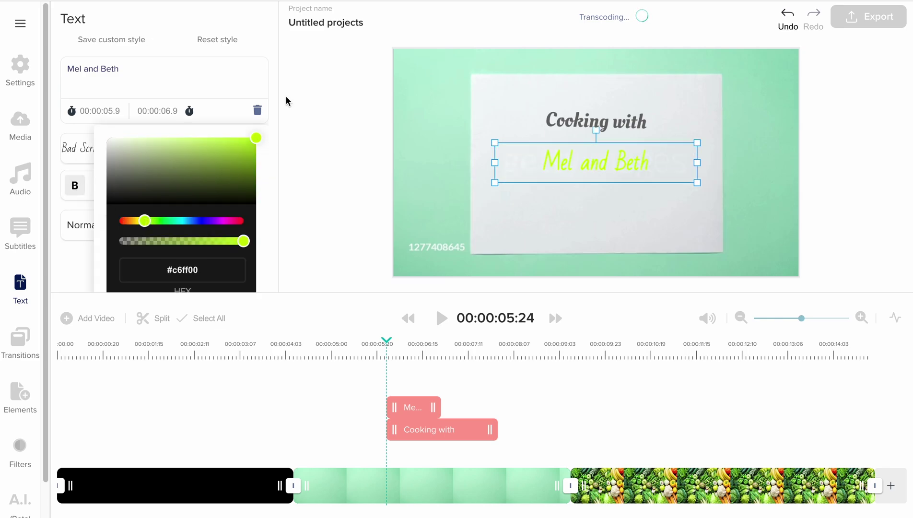
{"action": "left_click_drag", "start_coordinate": [155, 221], "coordinate": [173, 221]}
{"action": "left_click_drag", "start_coordinate": [246, 155], "coordinate": [258, 160]}
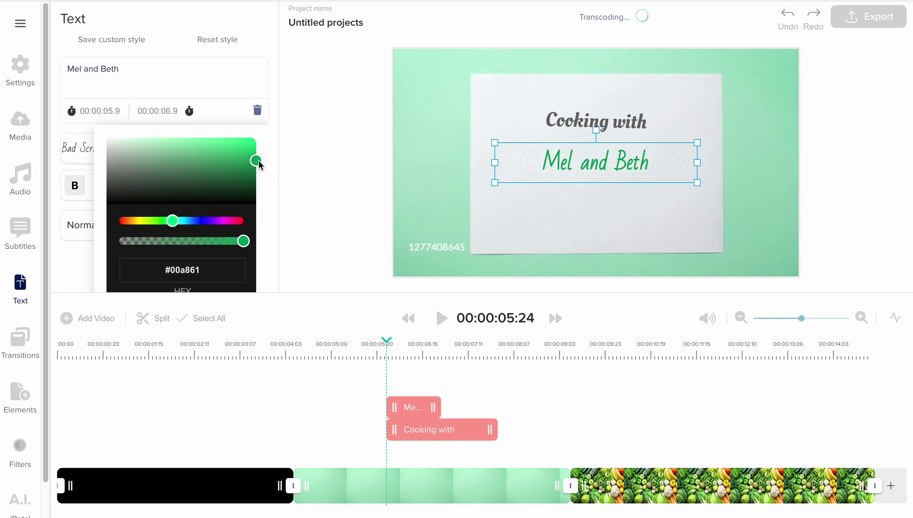
{"action": "left_click", "coordinate": [597, 135]}
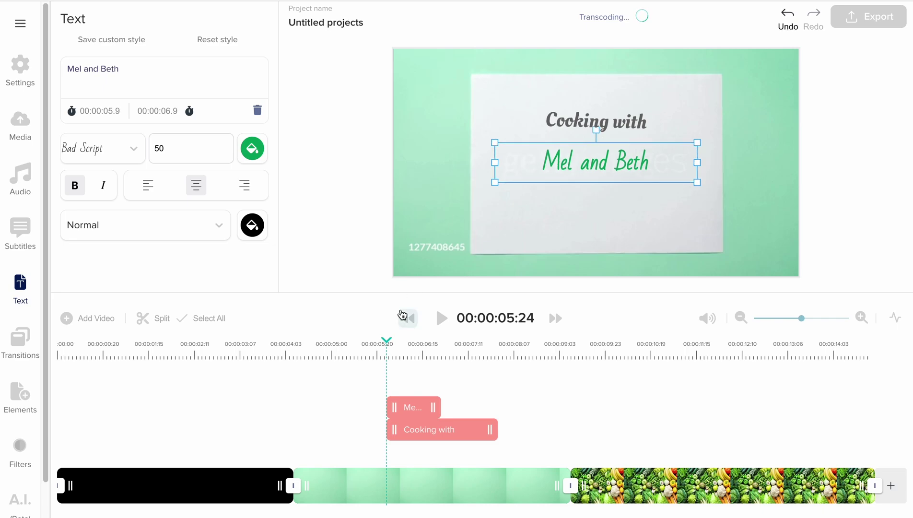
Preview the titles, then retime the names text to start at 00:00:06.5 and end together with the "Cooking with" text
{"action": "left_click", "coordinate": [403, 316]}
{"action": "left_click", "coordinate": [440, 319]}
{"action": "left_click", "coordinate": [437, 323]}
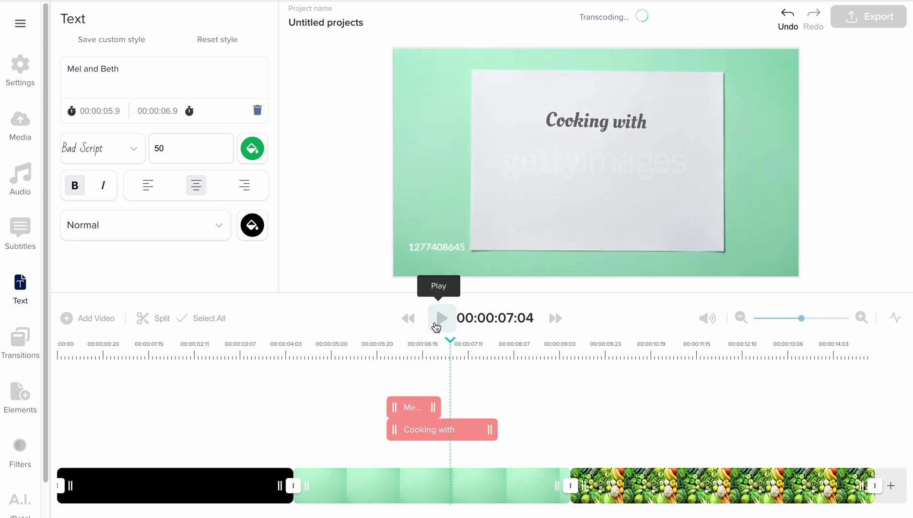
{"action": "left_click_drag", "start_coordinate": [433, 407], "coordinate": [485, 407]}
{"action": "left_click_drag", "start_coordinate": [403, 407], "coordinate": [414, 405]}
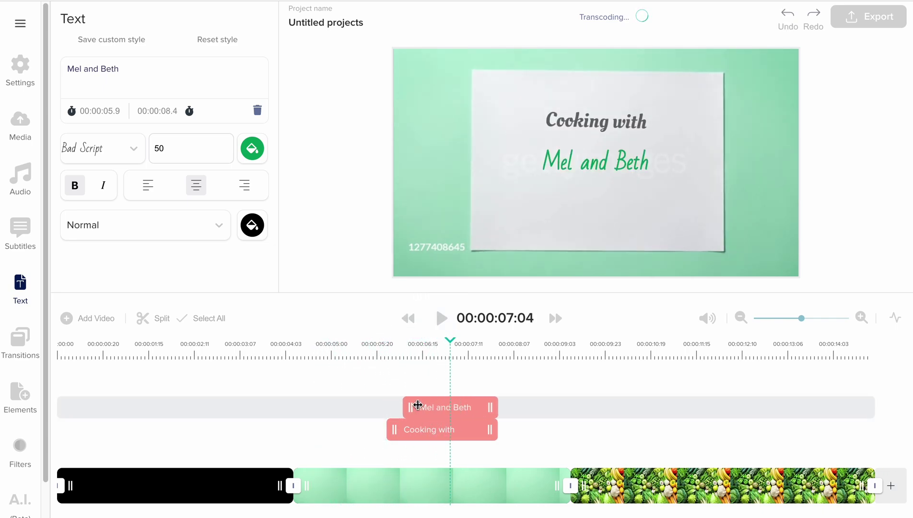
Preview the retimed titles, then extend the ends of both text clips to the playhead at 00:00:08:05
{"action": "left_click", "coordinate": [309, 344]}
{"action": "left_click", "coordinate": [439, 319]}
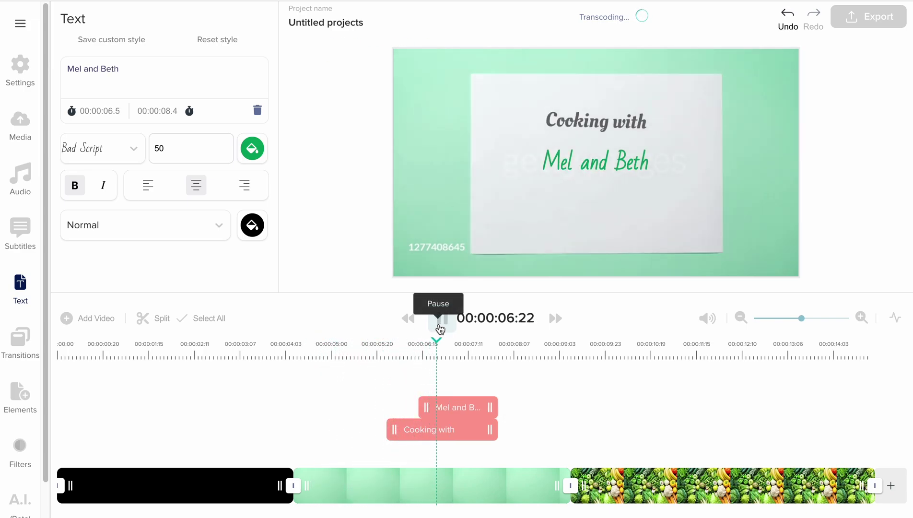
{"action": "left_click", "coordinate": [439, 328]}
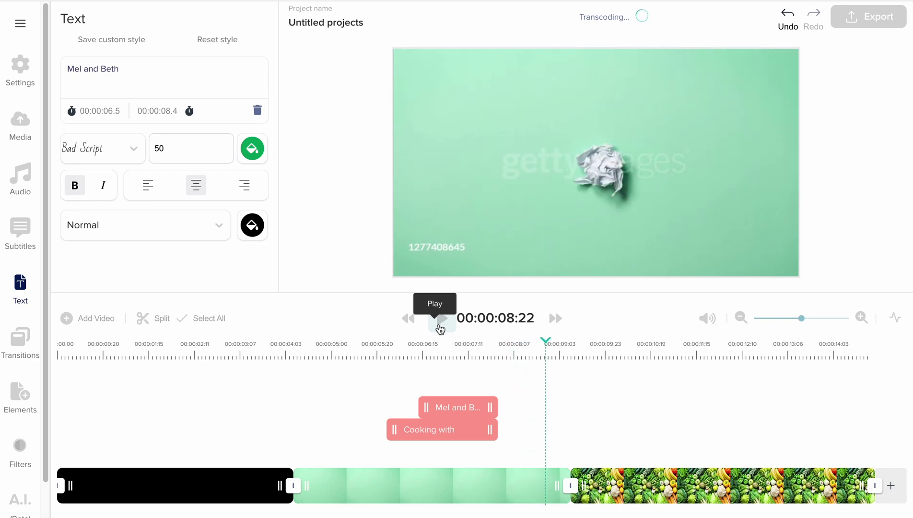
{"action": "left_click", "coordinate": [505, 352]}
{"action": "left_click_drag", "start_coordinate": [492, 402], "coordinate": [499, 407]}
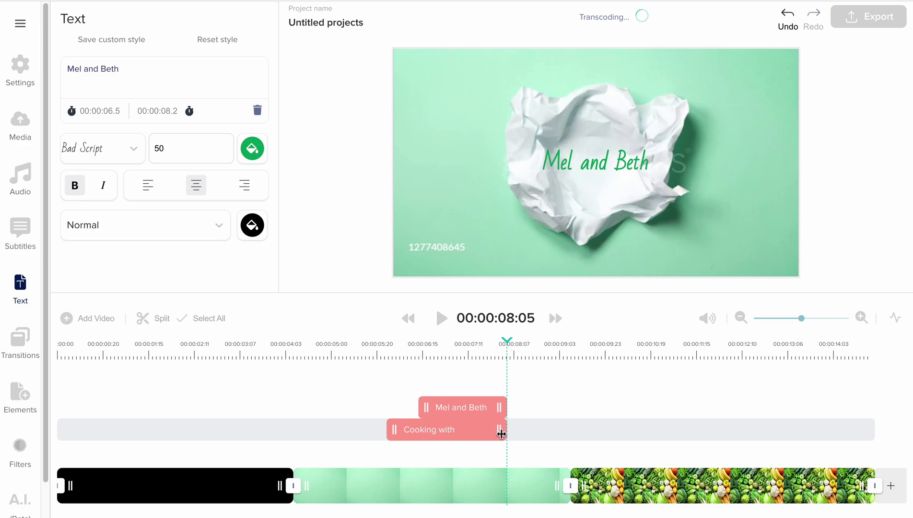
Play back the timeline to check the titles over the crumpled-paper clip
{"action": "left_click", "coordinate": [367, 338]}
{"action": "left_click", "coordinate": [441, 319]}
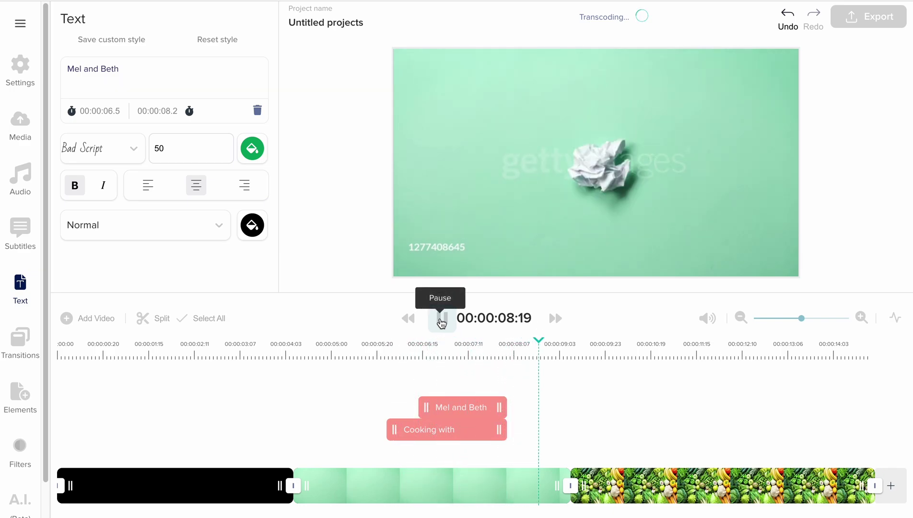
{"action": "left_click", "coordinate": [441, 318]}
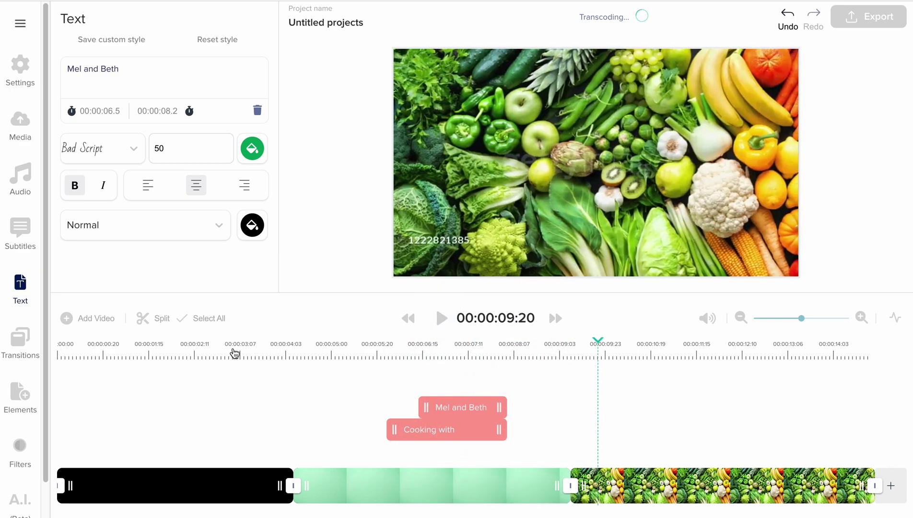
Add a headline title reading "Love for food" near the start of the kitchen clip at 00:00:00:04
{"action": "left_click_drag", "start_coordinate": [198, 353], "coordinate": [165, 342]}
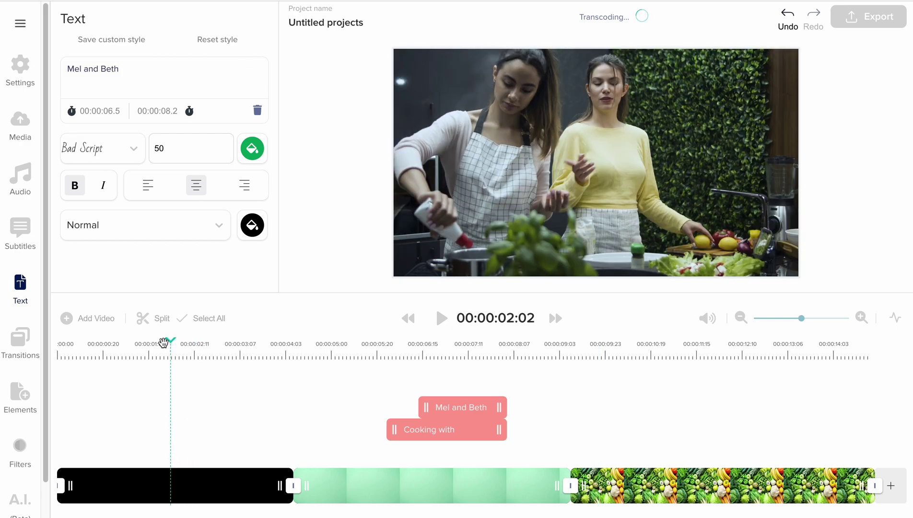
{"action": "left_click_drag", "start_coordinate": [84, 341], "coordinate": [67, 340]}
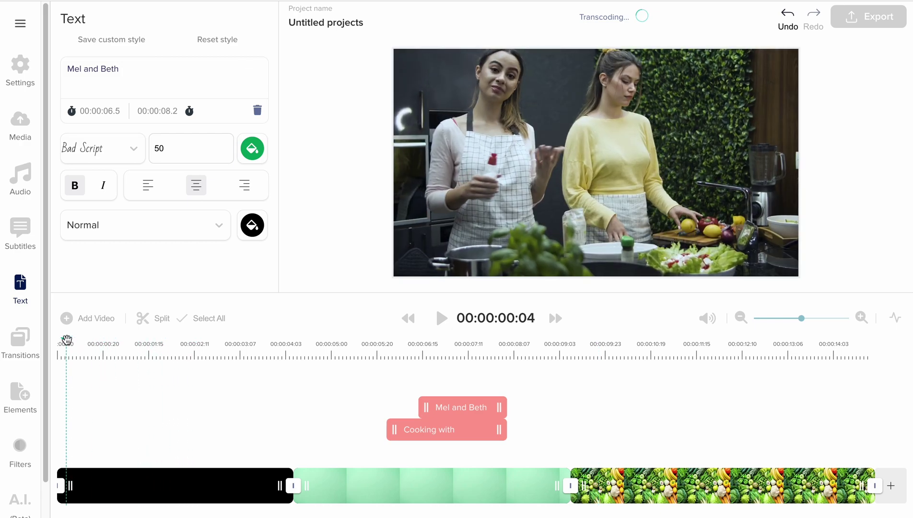
{"action": "left_click", "coordinate": [20, 287]}
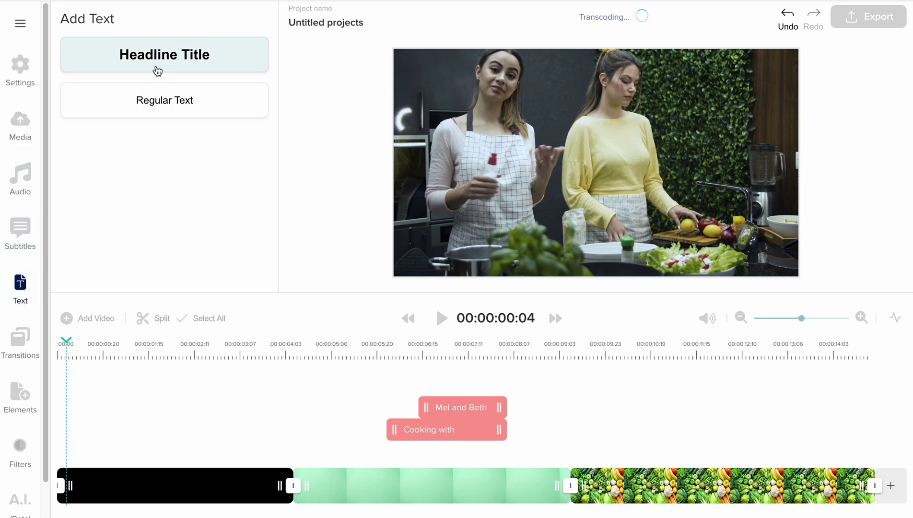
{"action": "left_click", "coordinate": [157, 69]}
{"action": "type", "text": "Love for food"}
Set the "Love for food" title in the Bungee Inline font at size 60
{"action": "left_click", "coordinate": [127, 149]}
{"action": "scroll", "coordinate": [111, 239], "scroll_direction": "up", "scroll_amount": 5}
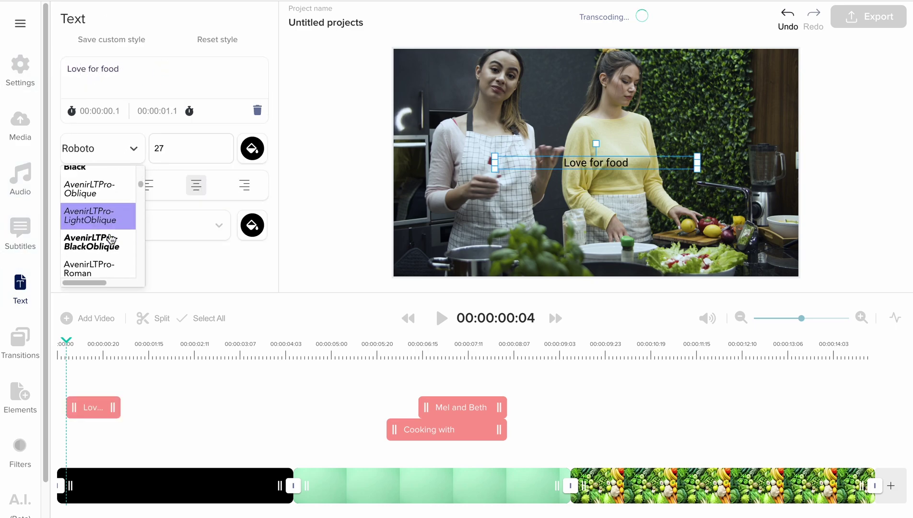
{"action": "scroll", "coordinate": [112, 238], "scroll_direction": "down", "scroll_amount": 5}
{"action": "scroll", "coordinate": [112, 237], "scroll_direction": "up", "scroll_amount": 2}
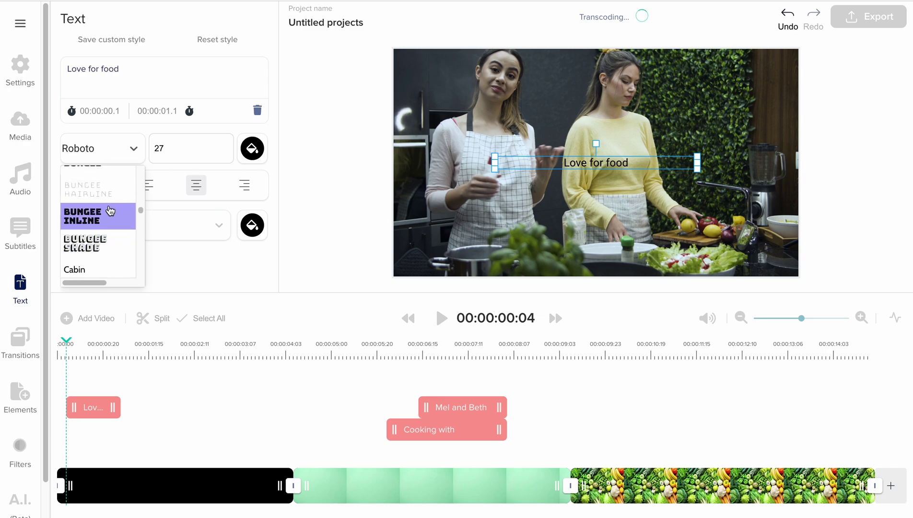
{"action": "left_click", "coordinate": [111, 212]}
{"action": "type", "text": "90"}
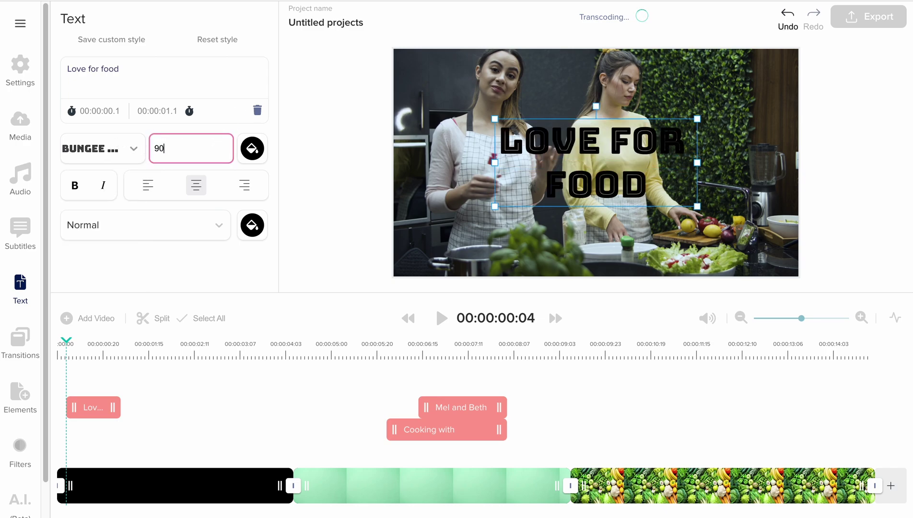
{"action": "type", "text": "80"}
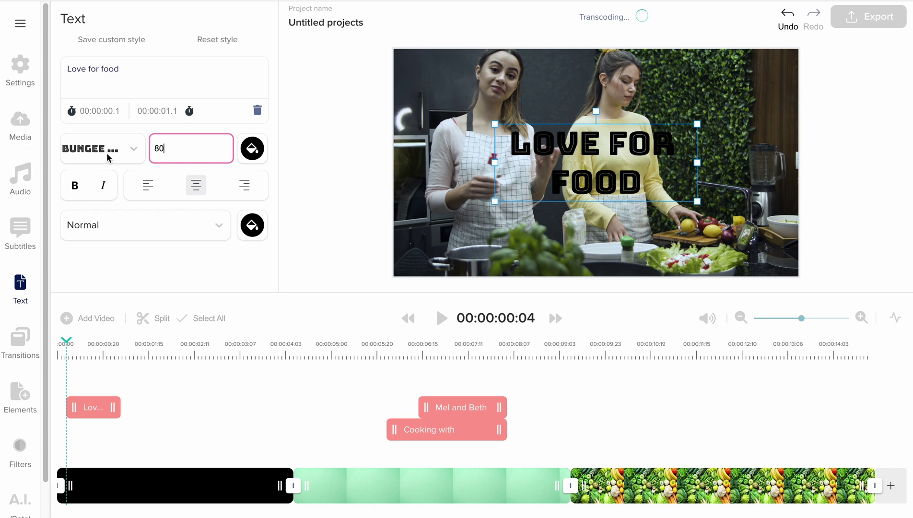
{"action": "type", "text": "70"}
{"action": "type", "text": "60"}
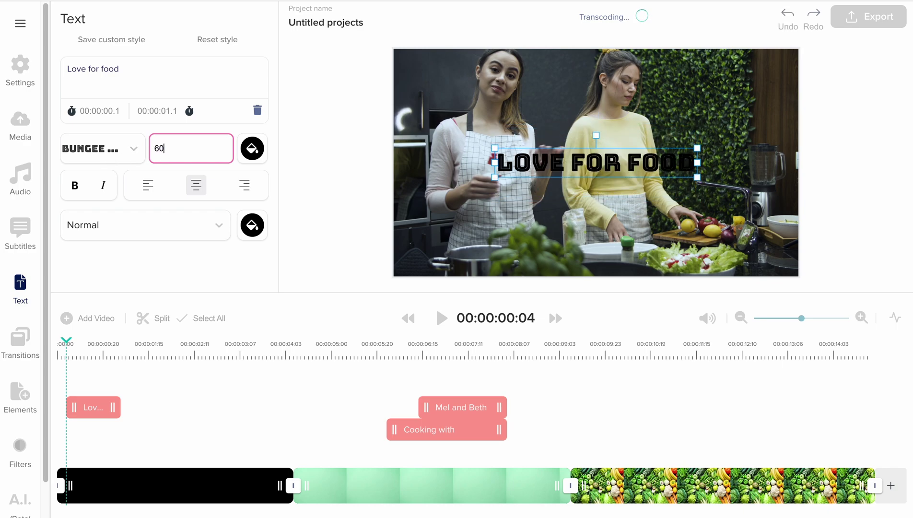
Colour the "Love for food" title yellow and apply the Outline (Filled) style
{"action": "left_click", "coordinate": [253, 153]}
{"action": "left_click", "coordinate": [140, 220]}
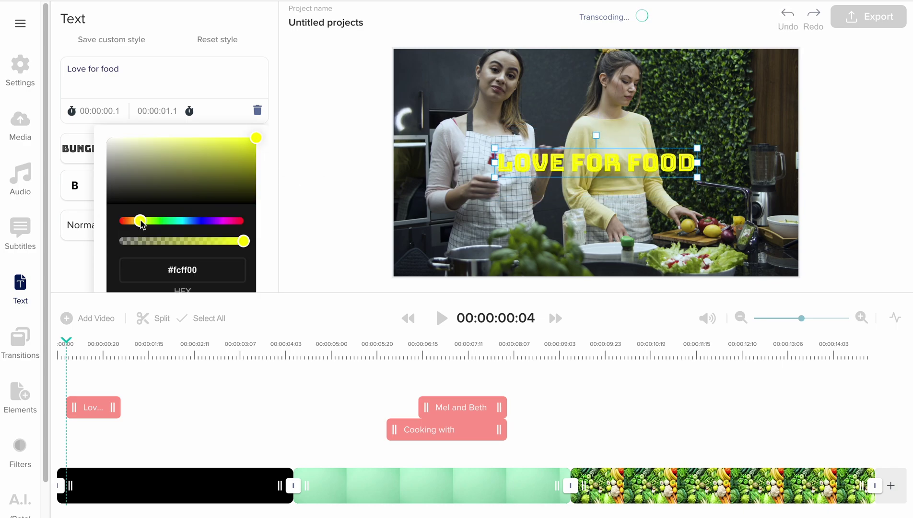
{"action": "left_click", "coordinate": [91, 225]}
{"action": "left_click", "coordinate": [119, 291]}
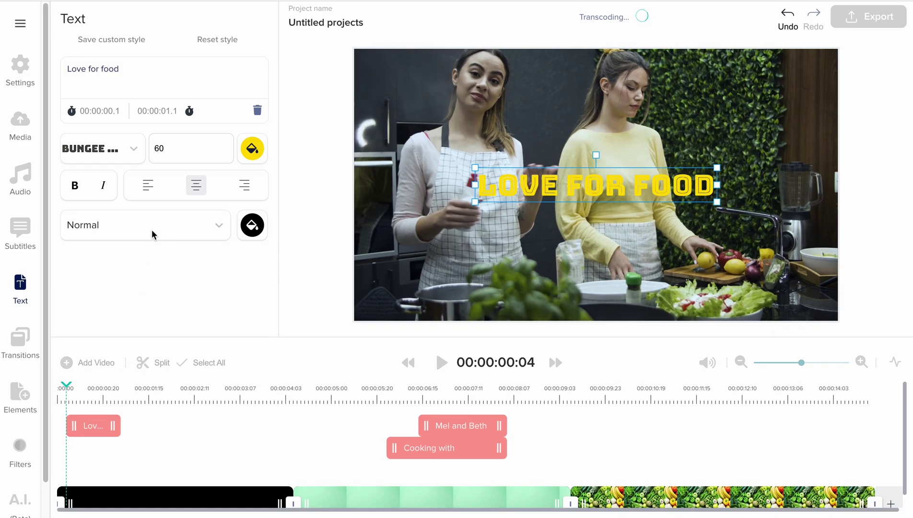
{"action": "left_click", "coordinate": [153, 235]}
{"action": "left_click", "coordinate": [126, 302]}
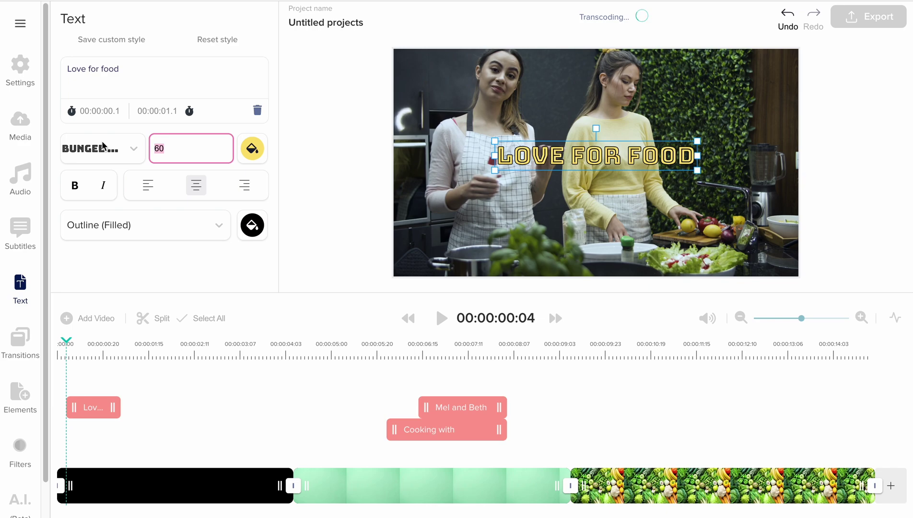
Enlarge the "Love for food" title to size 80 and extend its timeline clip to 00:00:04.2
{"action": "type", "text": "80"}
{"action": "left_click_drag", "start_coordinate": [112, 409], "coordinate": [286, 412]}
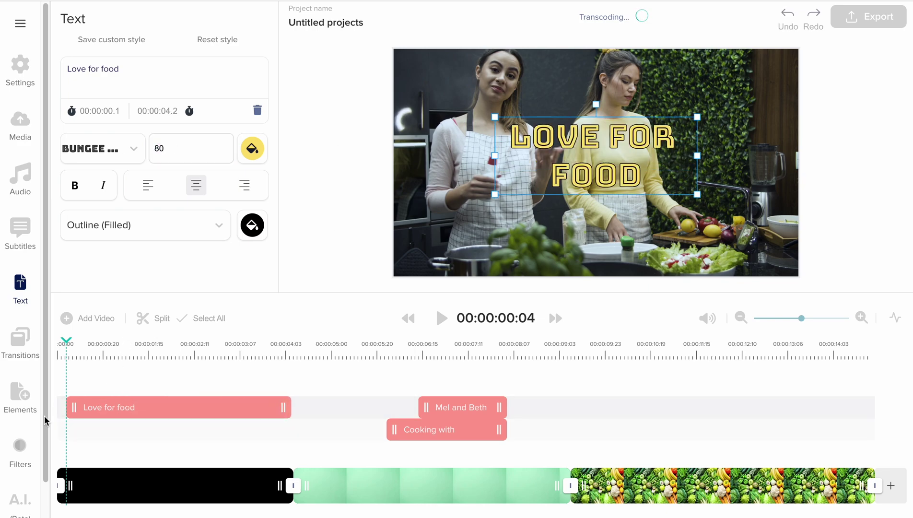
Add a headline title reading "and wine..." at 00:00:01:16 and place it just below "Love for food"
{"action": "left_click", "coordinate": [148, 357]}
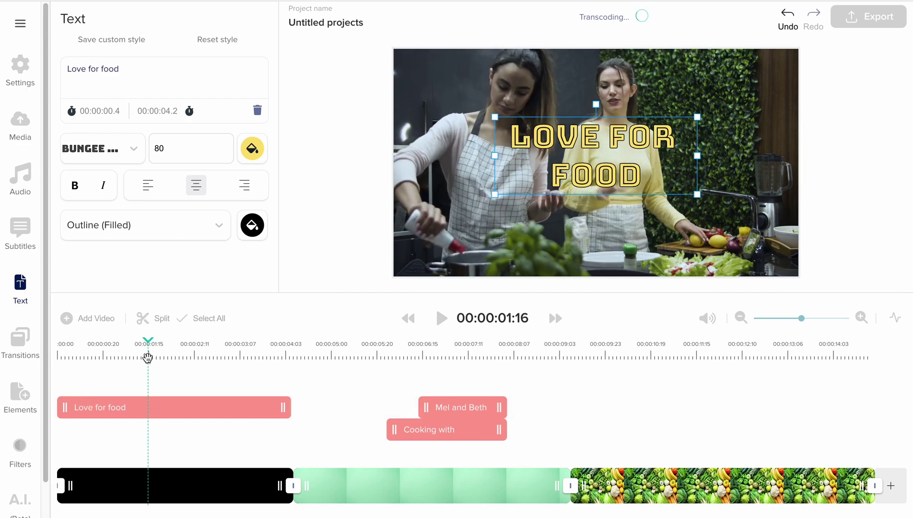
{"action": "left_click", "coordinate": [20, 287]}
{"action": "left_click", "coordinate": [155, 53]}
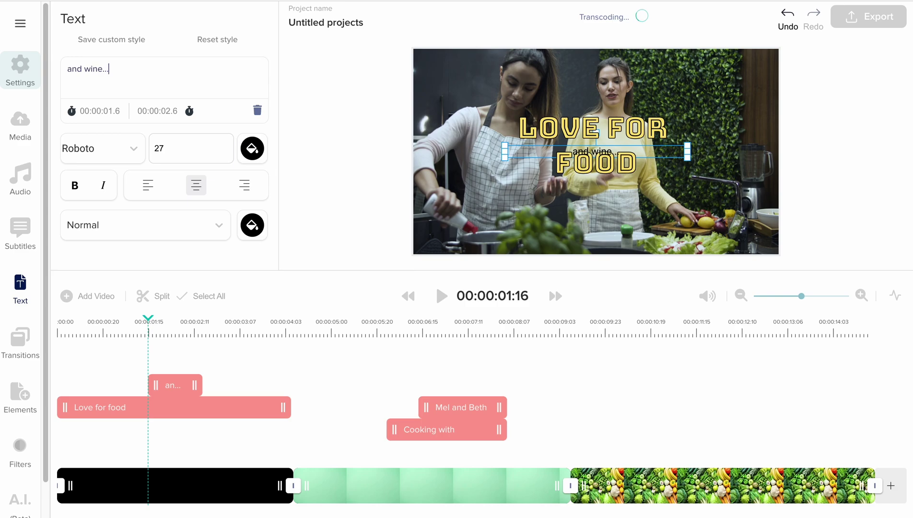
{"action": "left_click_drag", "start_coordinate": [596, 154], "coordinate": [651, 193]}
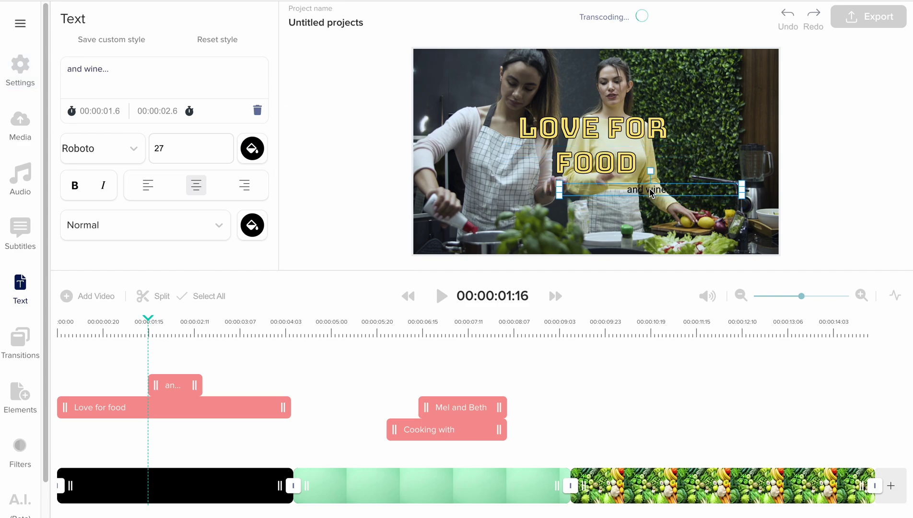
Give the "and wine..." title the Bungee Inline font and the Outline (Filled) style
{"action": "left_click", "coordinate": [124, 145]}
{"action": "type", "text": "bungee"}
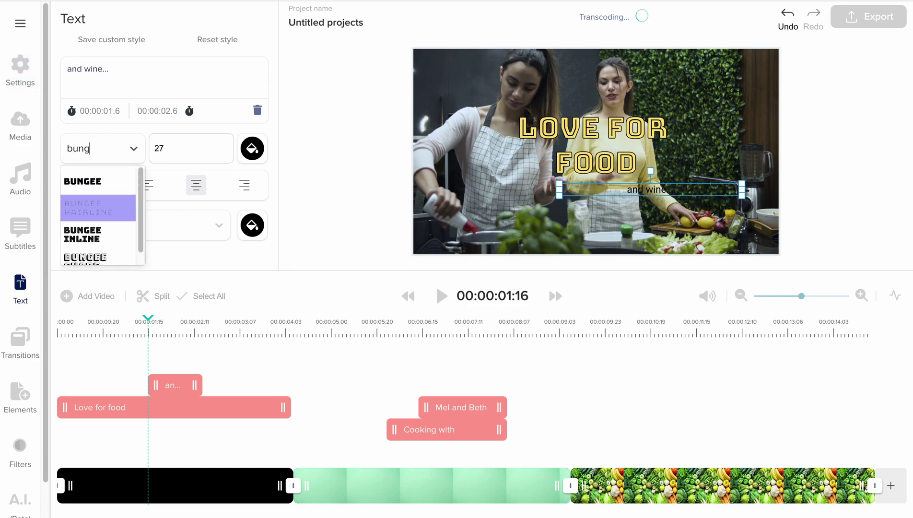
{"action": "left_click", "coordinate": [115, 236]}
{"action": "left_click", "coordinate": [136, 225]}
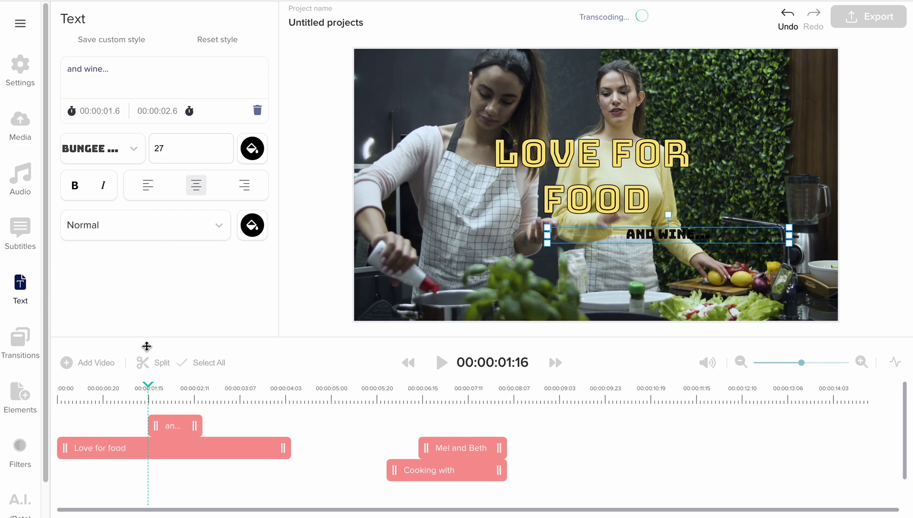
{"action": "left_click", "coordinate": [142, 303]}
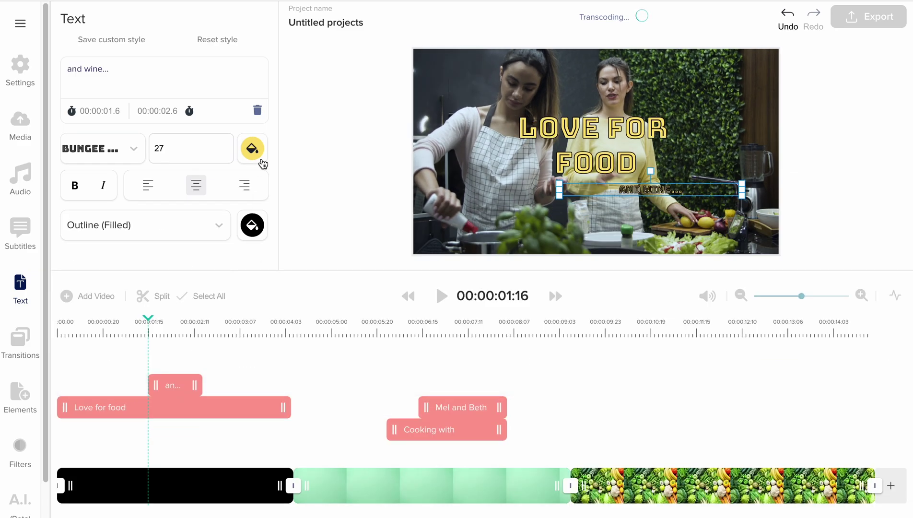
Style the "and wine..." title with a blue fill, size 50 and a #990070 outline, shifting it slightly right
{"action": "left_click", "coordinate": [262, 159]}
{"action": "left_click_drag", "start_coordinate": [183, 221], "coordinate": [191, 221]}
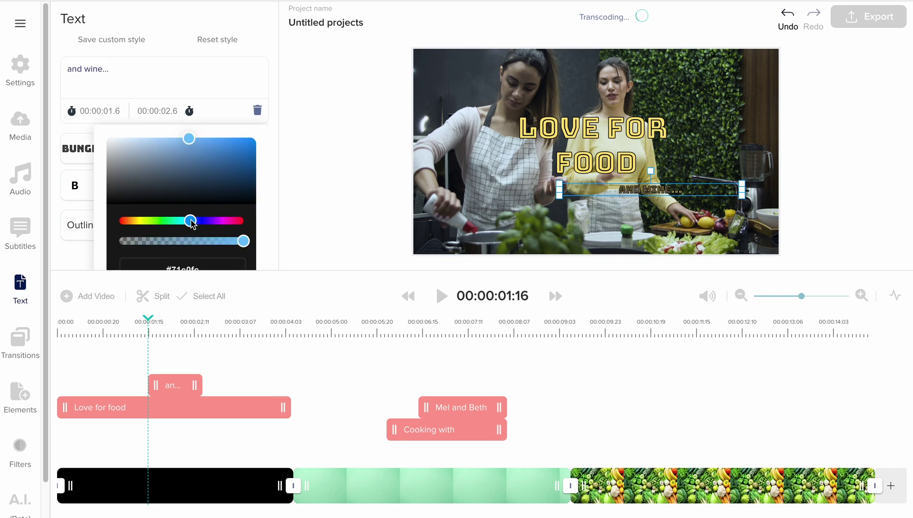
{"action": "left_click", "coordinate": [207, 91]}
{"action": "type", "text": "50"}
{"action": "left_click_drag", "start_coordinate": [698, 186], "coordinate": [711, 195]}
{"action": "left_click", "coordinate": [260, 227]}
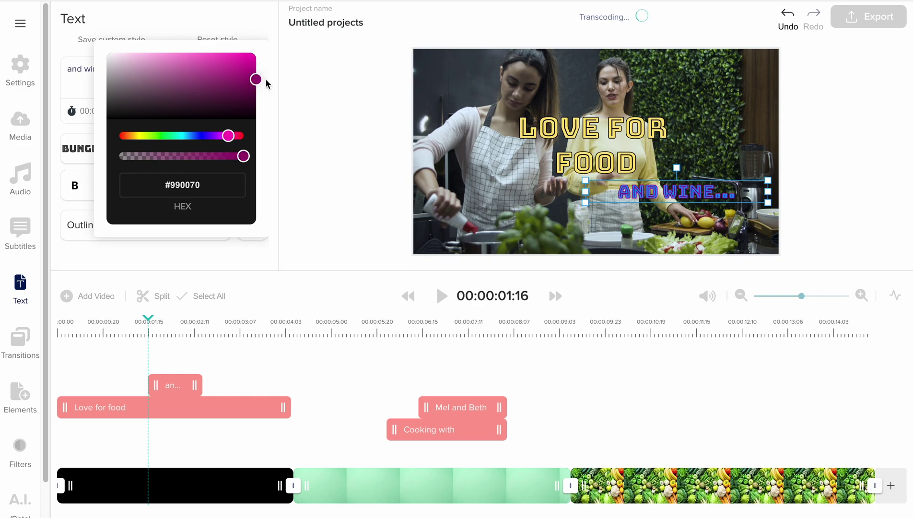
Extend the "and wine..." clip to the end of the kitchen video, then preview from the start to 00:00:10:18
{"action": "left_click_drag", "start_coordinate": [194, 385], "coordinate": [286, 385]}
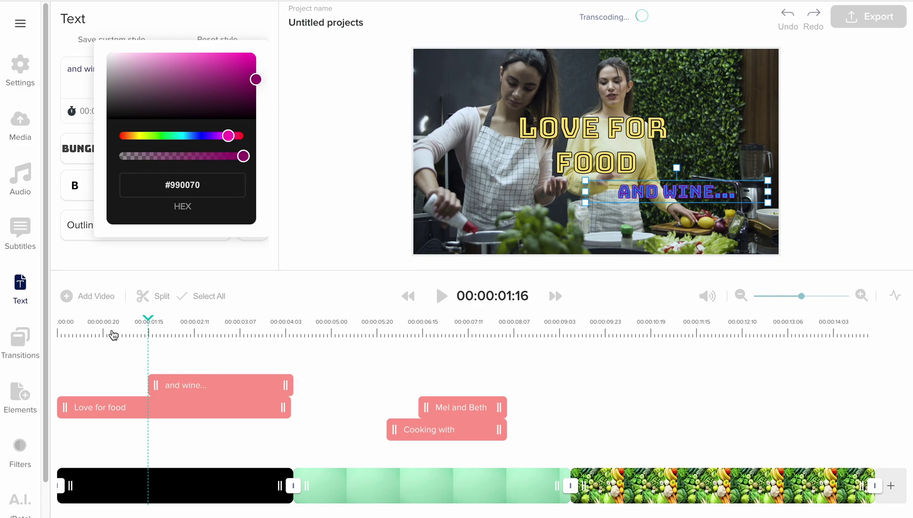
{"action": "left_click", "coordinate": [59, 328]}
{"action": "left_click", "coordinate": [442, 299]}
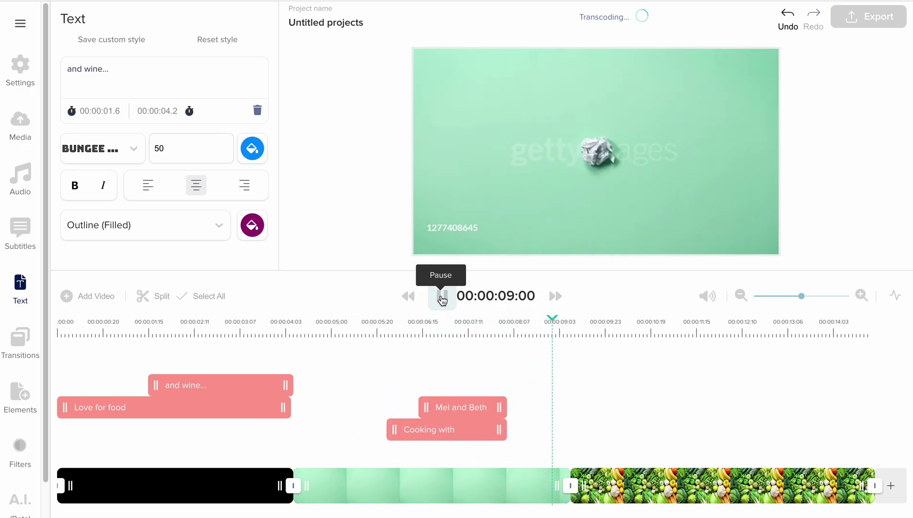
{"action": "left_click", "coordinate": [441, 298]}
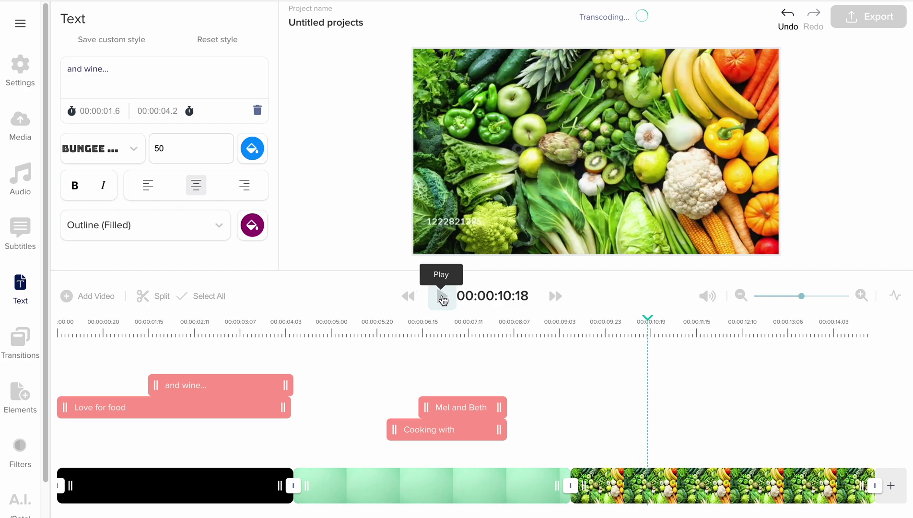
Add a yellow speech bubble callout at 00:00:10:18, enlarge it and place it over the right half of the vegetable clip
{"action": "left_click", "coordinate": [16, 391]}
{"action": "left_click", "coordinate": [241, 174]}
{"action": "left_click_drag", "start_coordinate": [590, 147], "coordinate": [710, 125]}
{"action": "left_click_drag", "start_coordinate": [650, 126], "coordinate": [559, 117]}
{"action": "left_click_drag", "start_coordinate": [646, 158], "coordinate": [648, 182]}
Add regular text "New episodes every Tuesday" inside the speech bubble at size 50, broken into two lines before "every"
{"action": "left_click", "coordinate": [20, 288]}
{"action": "left_click", "coordinate": [137, 99]}
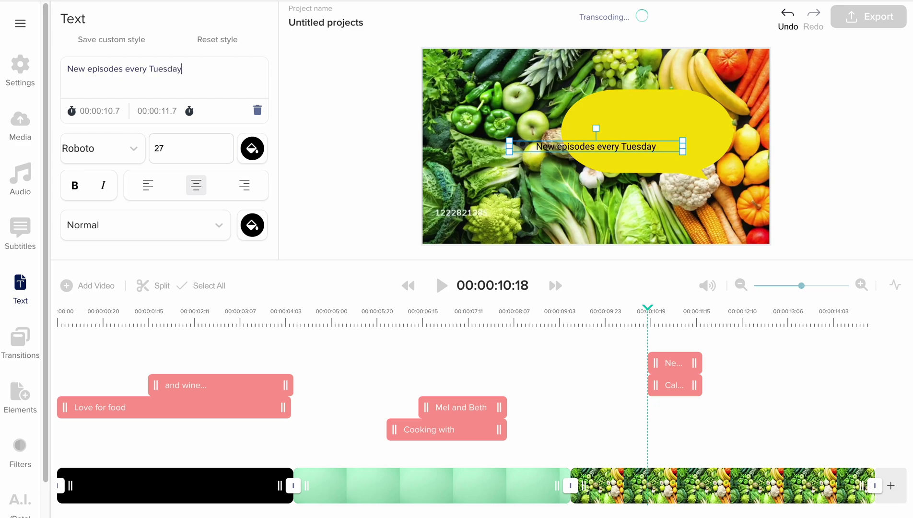
{"action": "left_click_drag", "start_coordinate": [671, 143], "coordinate": [718, 131]}
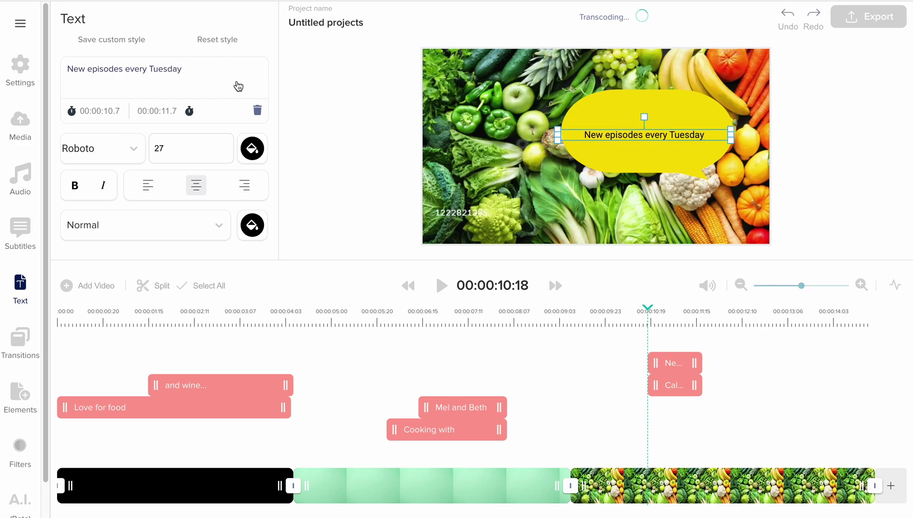
{"action": "type", "text": "50"}
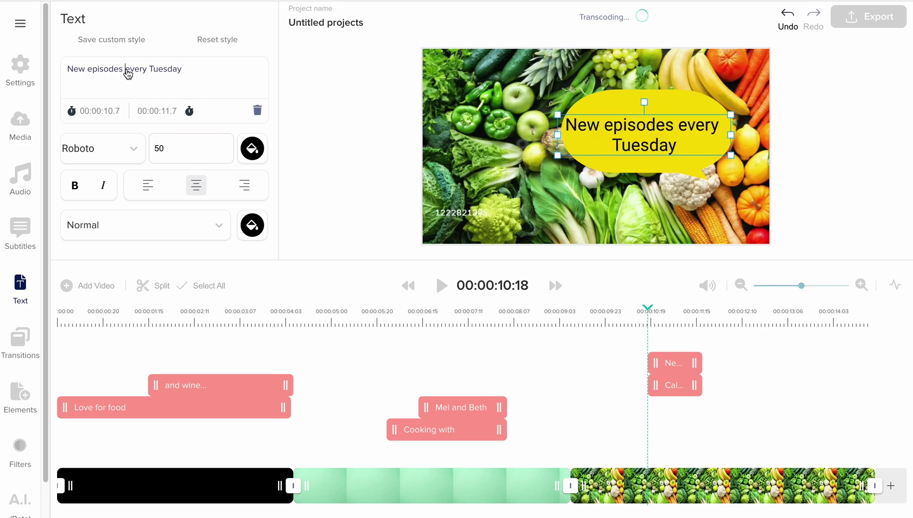
{"action": "key", "text": "Return"}
Apply the Outline (Filled) style to the speech bubble text and colour its fill bright green
{"action": "left_click", "coordinate": [118, 232]}
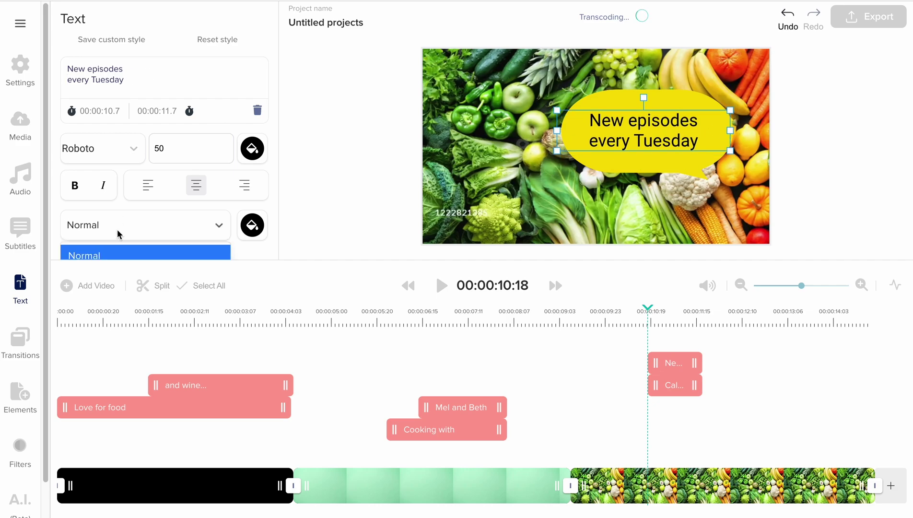
{"action": "left_click", "coordinate": [128, 301]}
{"action": "left_click", "coordinate": [250, 150]}
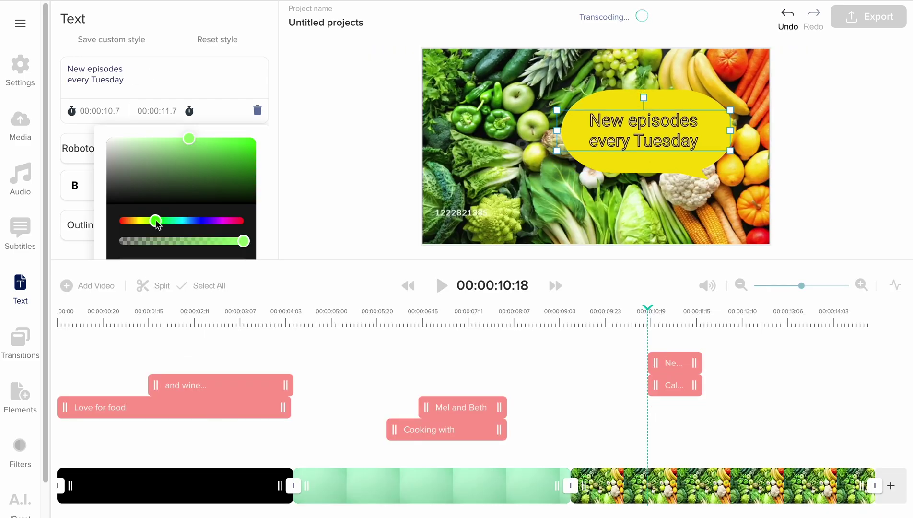
{"action": "left_click", "coordinate": [163, 224]}
{"action": "left_click_drag", "start_coordinate": [220, 158], "coordinate": [275, 154]}
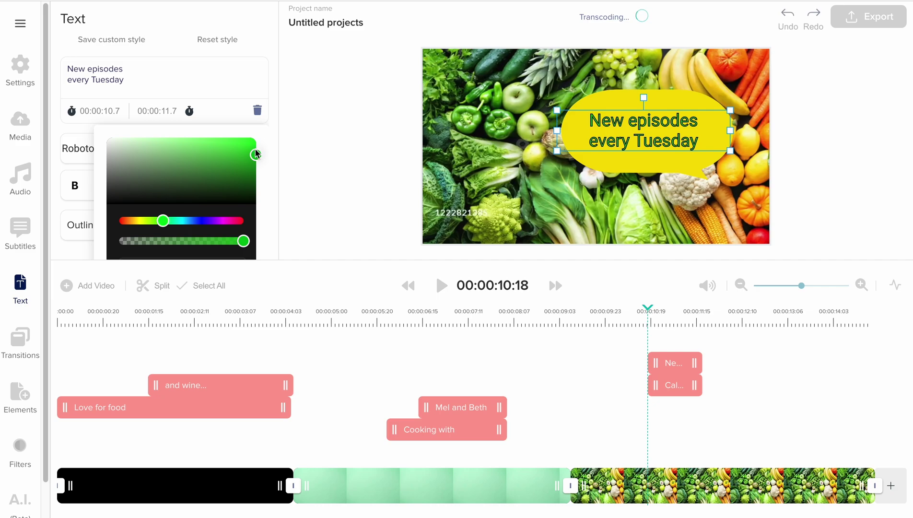
{"action": "left_click", "coordinate": [67, 189]}
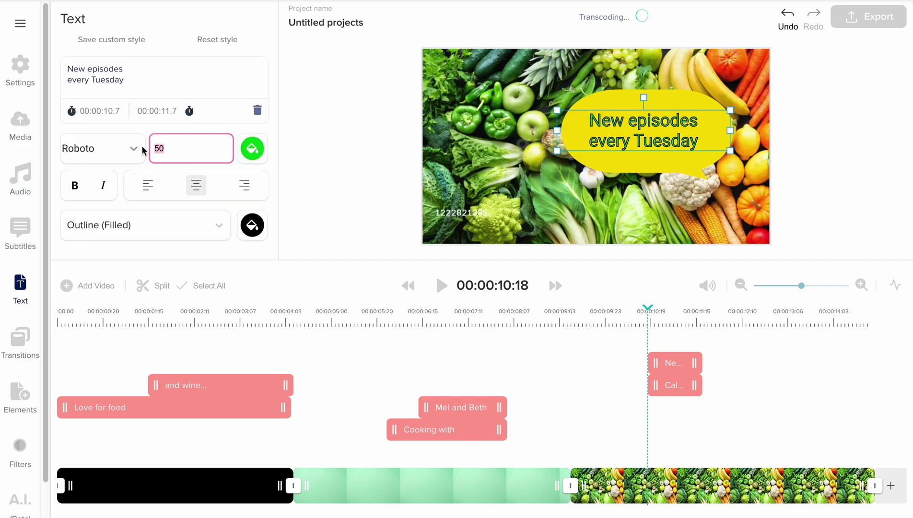
Try size 60 and the Bad Script font on the speech bubble text
{"action": "type", "text": "70"}
{"action": "type", "text": "60"}
{"action": "left_click", "coordinate": [668, 123]}
{"action": "left_click", "coordinate": [137, 148]}
{"action": "type", "text": "bad"}
{"action": "left_click", "coordinate": [86, 181]}
Try Calibri on the speech bubble text, then switch it to the heavy HelveticaNowText font
{"action": "left_click", "coordinate": [124, 156]}
{"action": "scroll", "coordinate": [124, 182], "scroll_direction": "down", "scroll_amount": 1}
{"action": "left_click", "coordinate": [123, 208]}
{"action": "scroll", "coordinate": [127, 225], "scroll_direction": "down", "scroll_amount": 1}
{"action": "scroll", "coordinate": [127, 232], "scroll_direction": "down", "scroll_amount": 1}
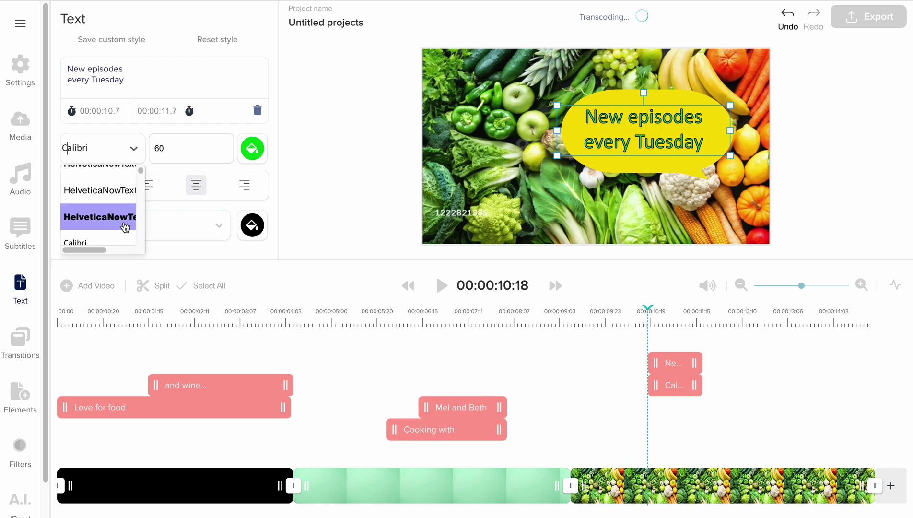
{"action": "left_click", "coordinate": [127, 223]}
Narrow the "New episodes every Tuesday" text box and reduce its text size to 50
{"action": "left_click_drag", "start_coordinate": [557, 130], "coordinate": [573, 136]}
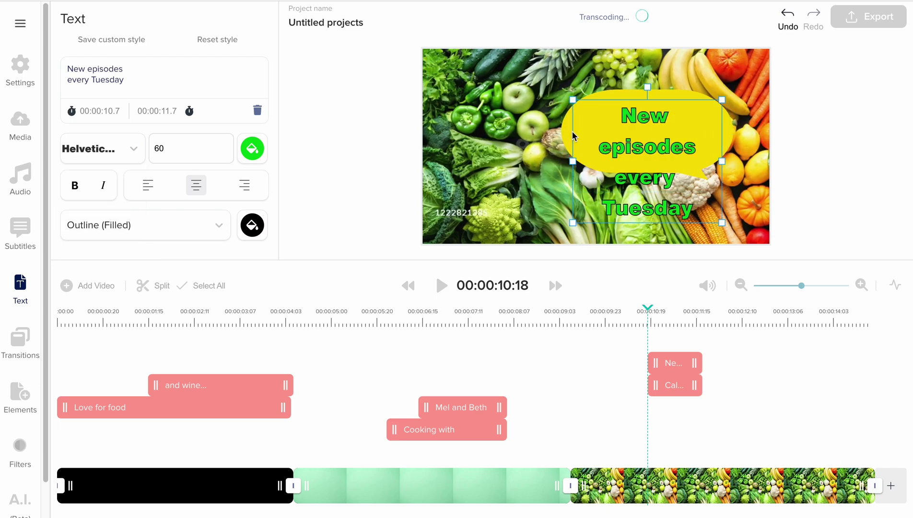
{"action": "double_click", "coordinate": [181, 143]}
{"action": "type", "text": "50"}
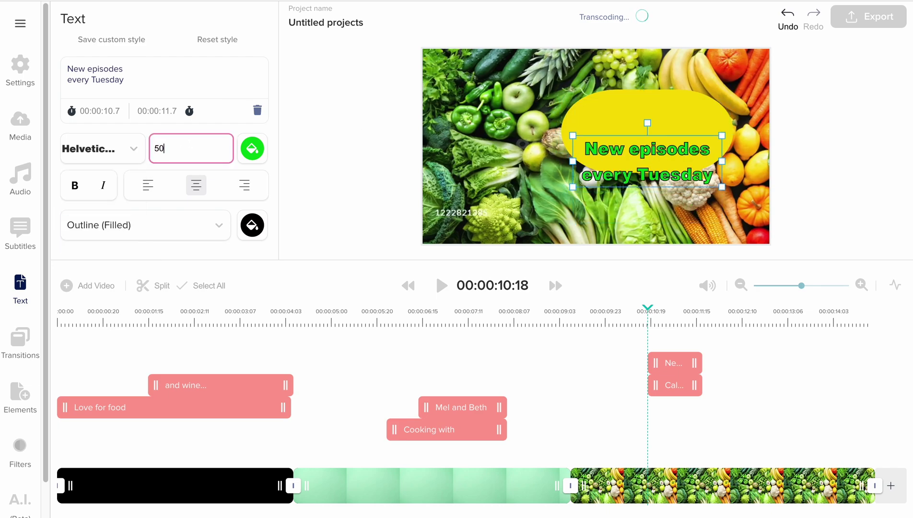
Centre the "New episodes every Tuesday" text inside the yellow speech bubble and enlarge it slightly to size 51
{"action": "left_click_drag", "start_coordinate": [671, 150], "coordinate": [654, 109]}
{"action": "left_click_drag", "start_coordinate": [720, 164], "coordinate": [725, 164]}
{"action": "left_click_drag", "start_coordinate": [684, 128], "coordinate": [683, 120]}
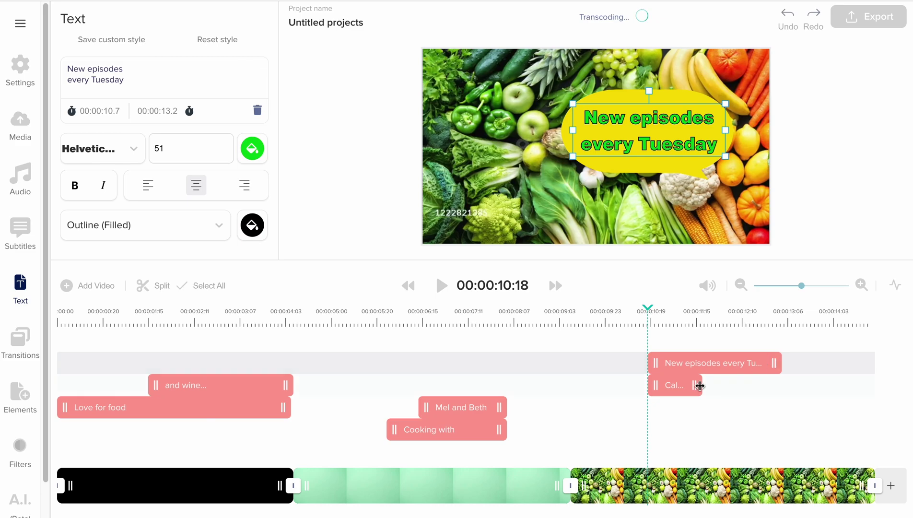
Stretch the speech bubble and its text on the timeline to run from about 9.4 to 13.2 seconds over the vegetable clip
{"action": "left_click_drag", "start_coordinate": [706, 386], "coordinate": [782, 383]}
{"action": "left_click_drag", "start_coordinate": [645, 363], "coordinate": [575, 363]}
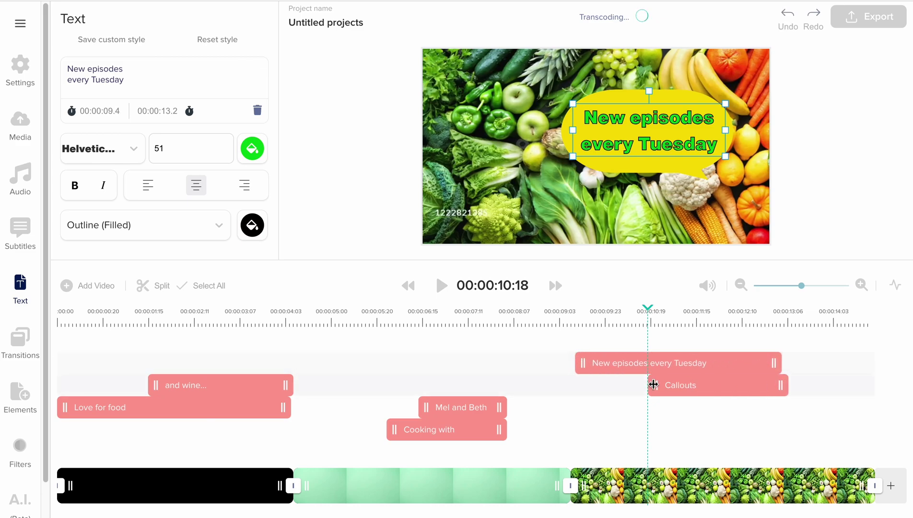
{"action": "left_click_drag", "start_coordinate": [651, 383], "coordinate": [584, 382]}
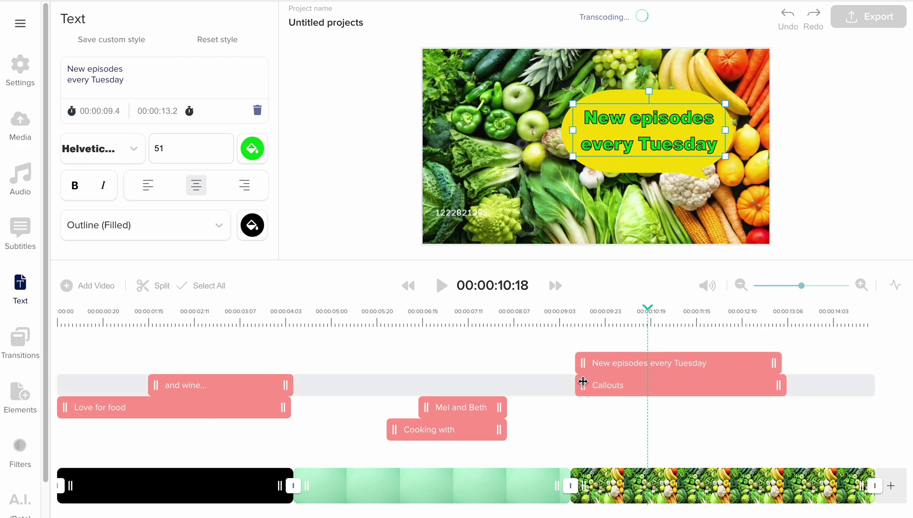
Upload an audio file as the music track and trim its end to about the length of the video
{"action": "left_click", "coordinate": [24, 124]}
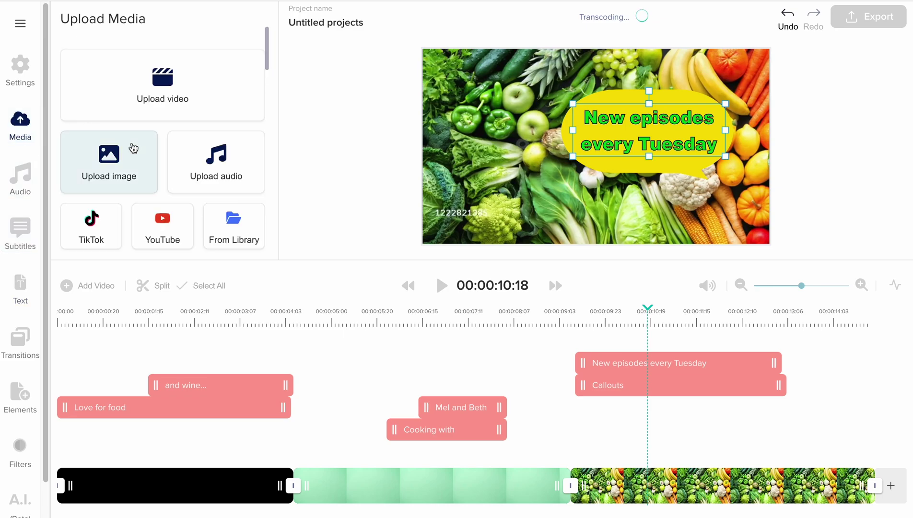
{"action": "left_click", "coordinate": [187, 190]}
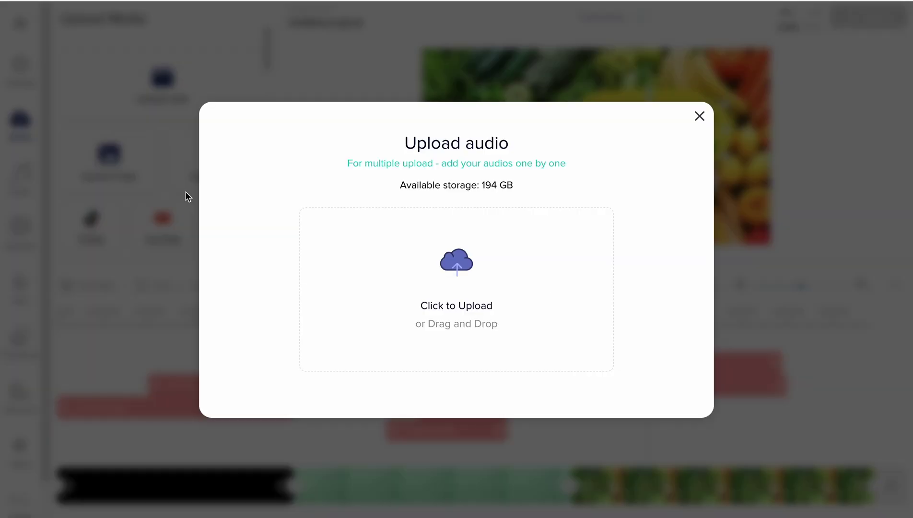
{"action": "left_click", "coordinate": [340, 233]}
{"action": "double_click", "coordinate": [342, 206]}
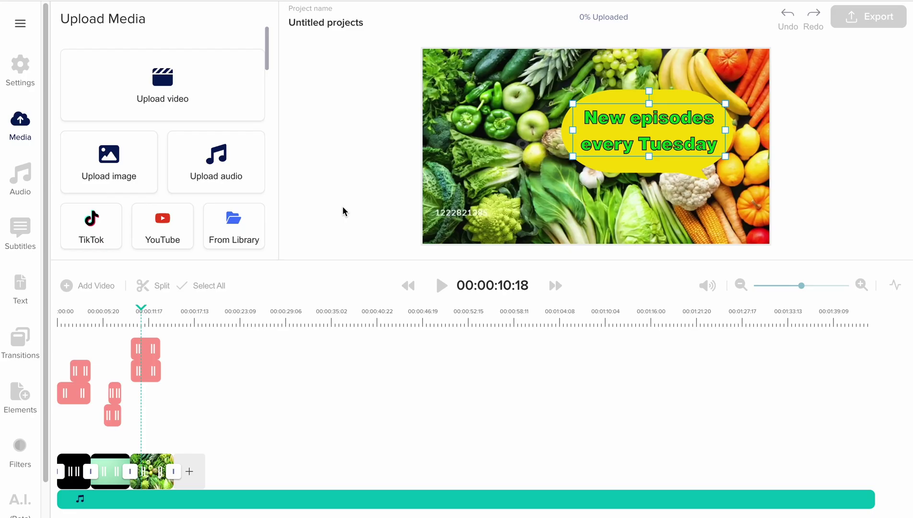
{"action": "left_click_drag", "start_coordinate": [866, 497], "coordinate": [178, 451]}
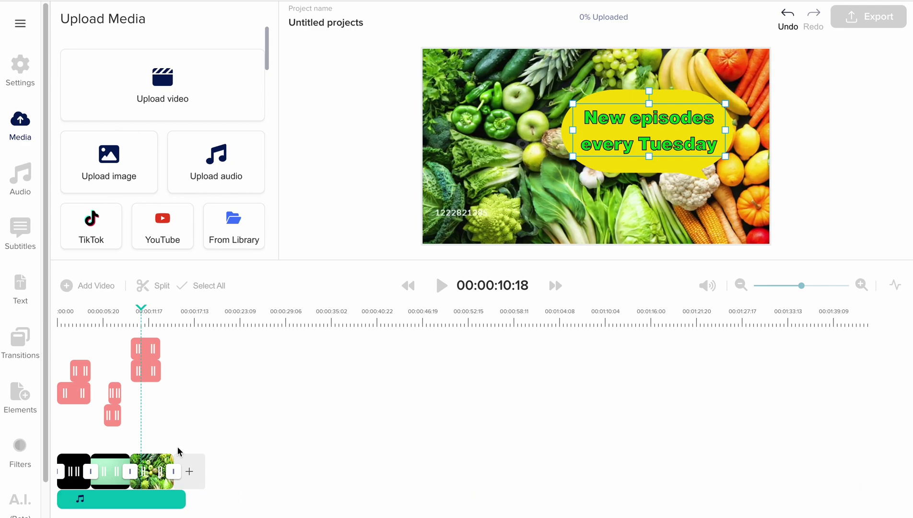
{"action": "key", "text": "super+z"}
Play the intro from the beginning to check the titles with the music, and return the playhead to the start
{"action": "left_click", "coordinate": [98, 320]}
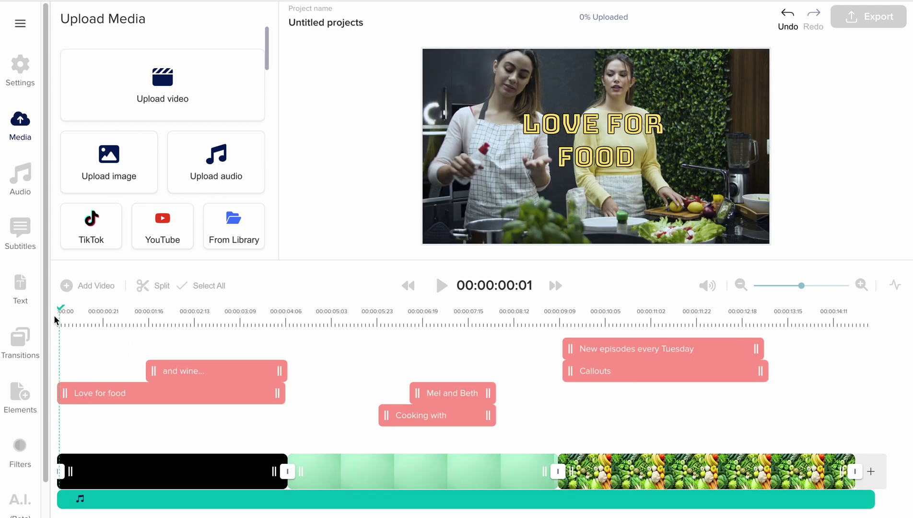
{"action": "left_click", "coordinate": [441, 286]}
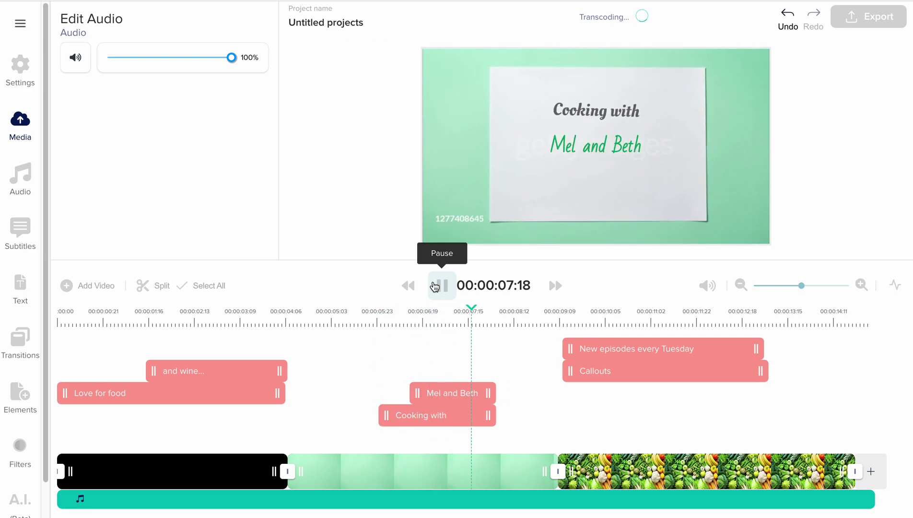
{"action": "left_click", "coordinate": [434, 286]}
{"action": "left_click_drag", "start_coordinate": [200, 324], "coordinate": [26, 314]}
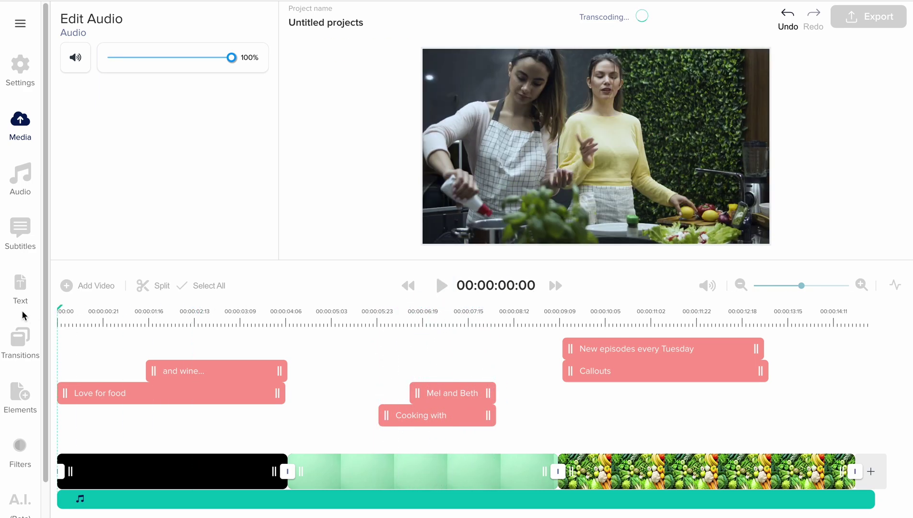
Apply the Squeezeh transition at both cuts, between the first and second and the second and third clips
{"action": "left_click", "coordinate": [291, 473]}
{"action": "left_click", "coordinate": [288, 472]}
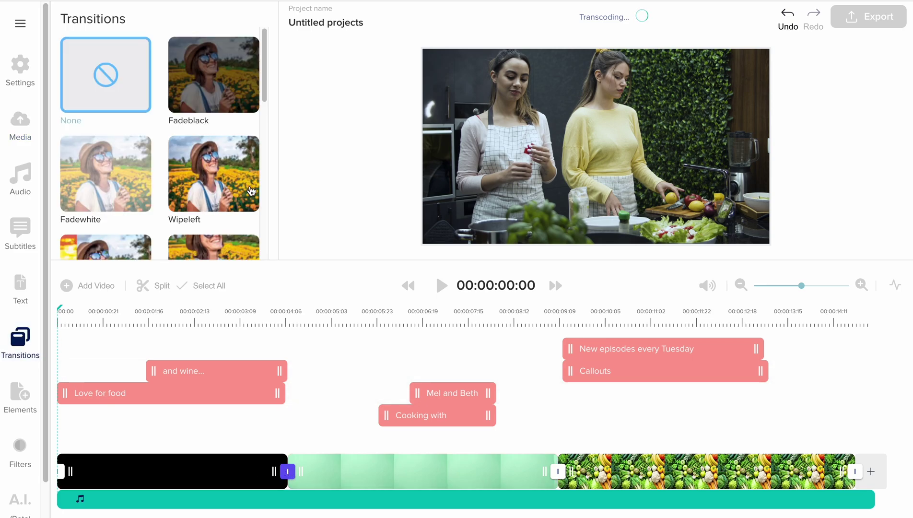
{"action": "scroll", "coordinate": [250, 189], "scroll_direction": "down", "scroll_amount": 3}
{"action": "scroll", "coordinate": [250, 190], "scroll_direction": "down", "scroll_amount": 7}
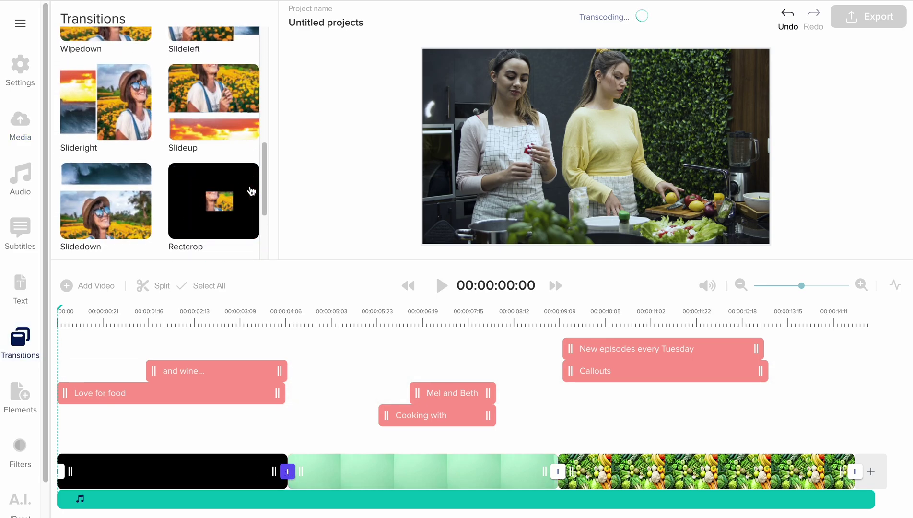
{"action": "scroll", "coordinate": [250, 189], "scroll_direction": "down", "scroll_amount": 2}
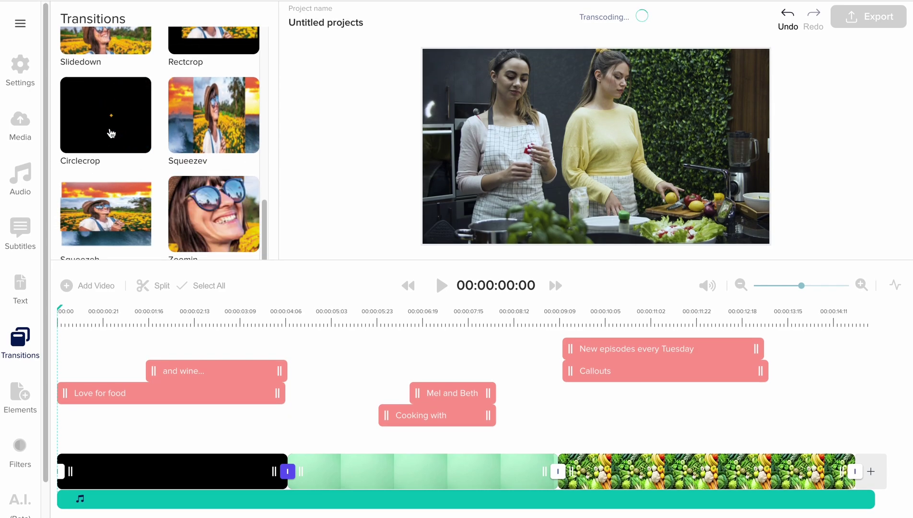
{"action": "left_click", "coordinate": [112, 214]}
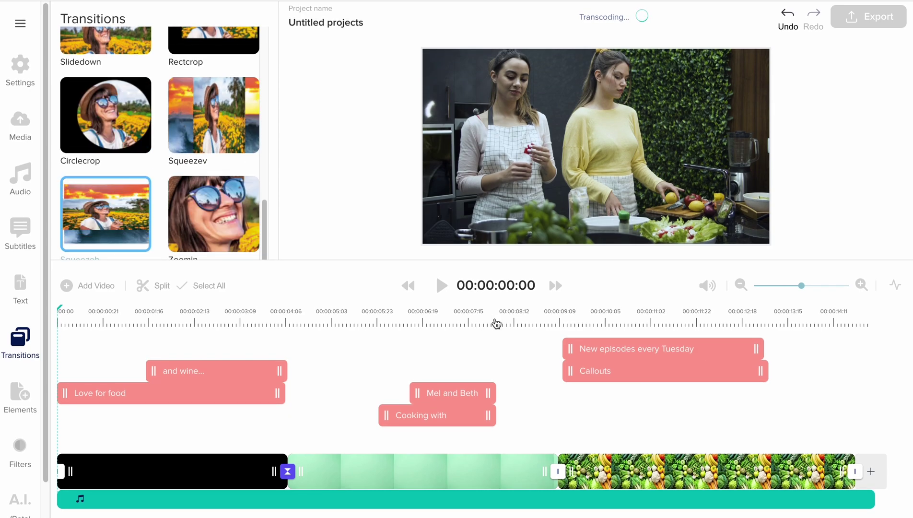
{"action": "left_click", "coordinate": [557, 471]}
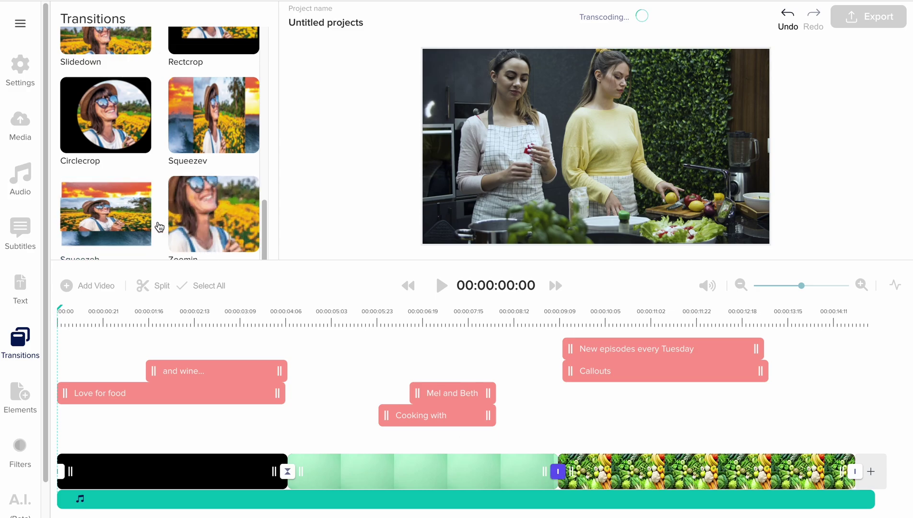
{"action": "left_click", "coordinate": [122, 219]}
Play back the opening and trim the start of the "and wine..." title so it appears just after 2 seconds
{"action": "left_click", "coordinate": [442, 285]}
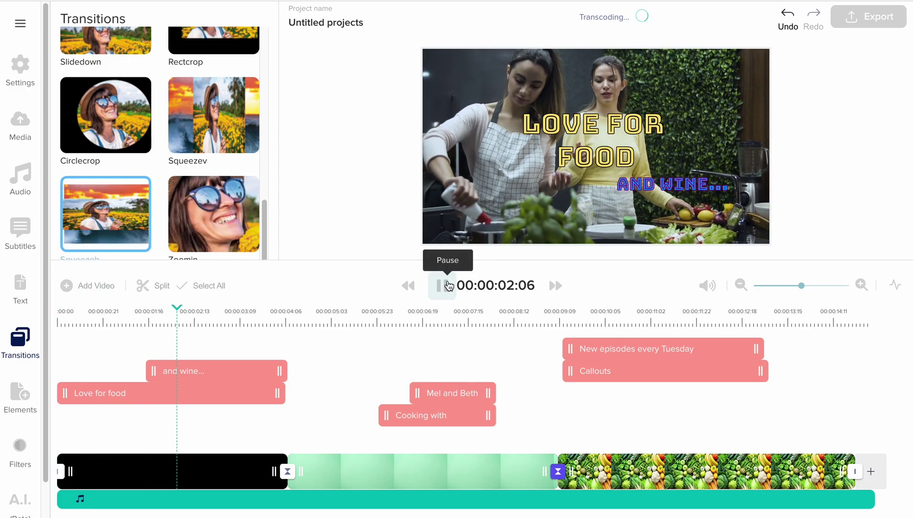
{"action": "left_click", "coordinate": [447, 285]}
{"action": "left_click", "coordinate": [134, 316]}
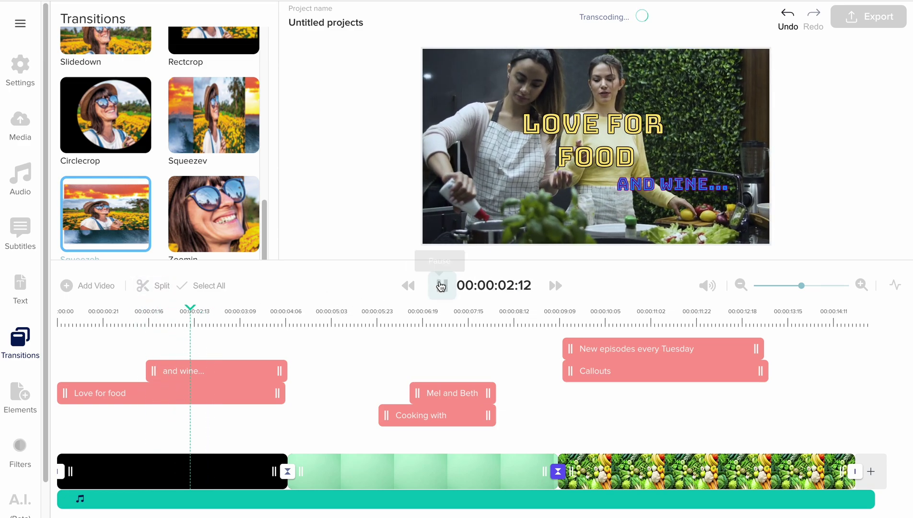
{"action": "left_click", "coordinate": [441, 285]}
{"action": "left_click_drag", "start_coordinate": [153, 371], "coordinate": [161, 370]}
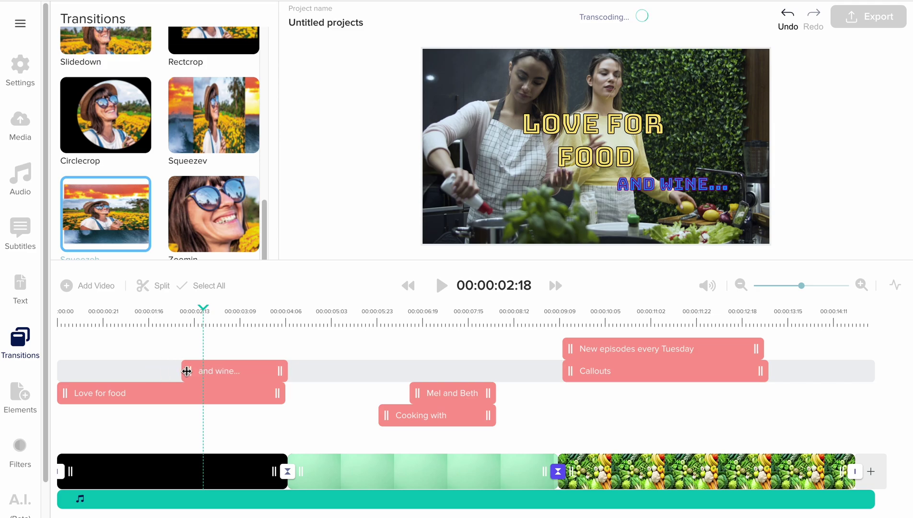
{"action": "left_click_drag", "start_coordinate": [91, 330], "coordinate": [14, 326]}
{"action": "left_click", "coordinate": [441, 288]}
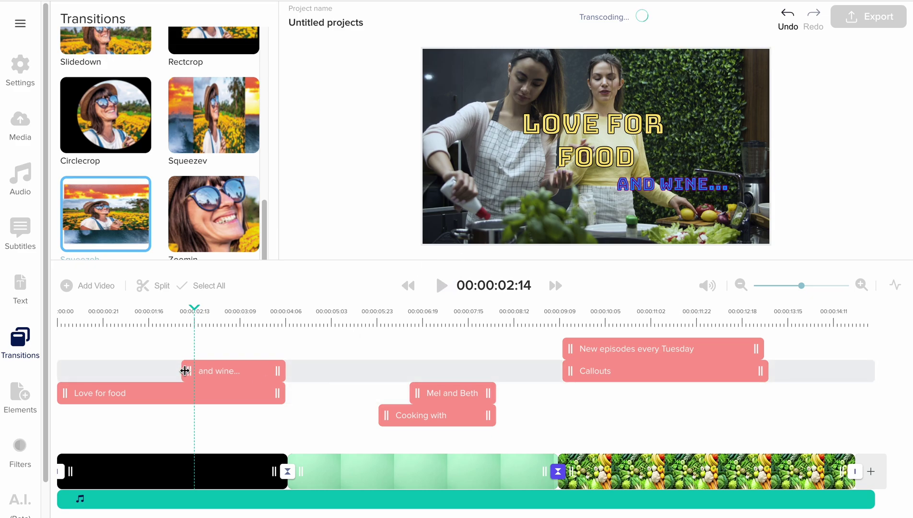
{"action": "left_click_drag", "start_coordinate": [182, 370], "coordinate": [185, 370]}
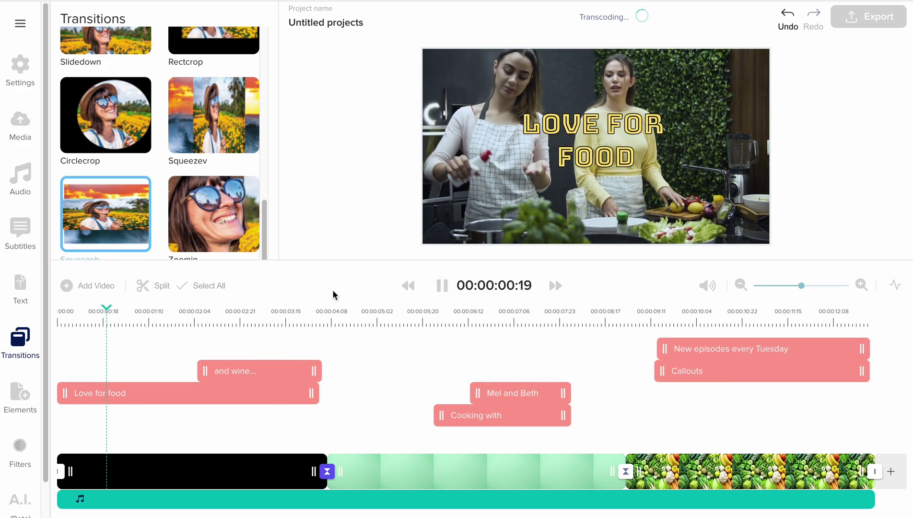